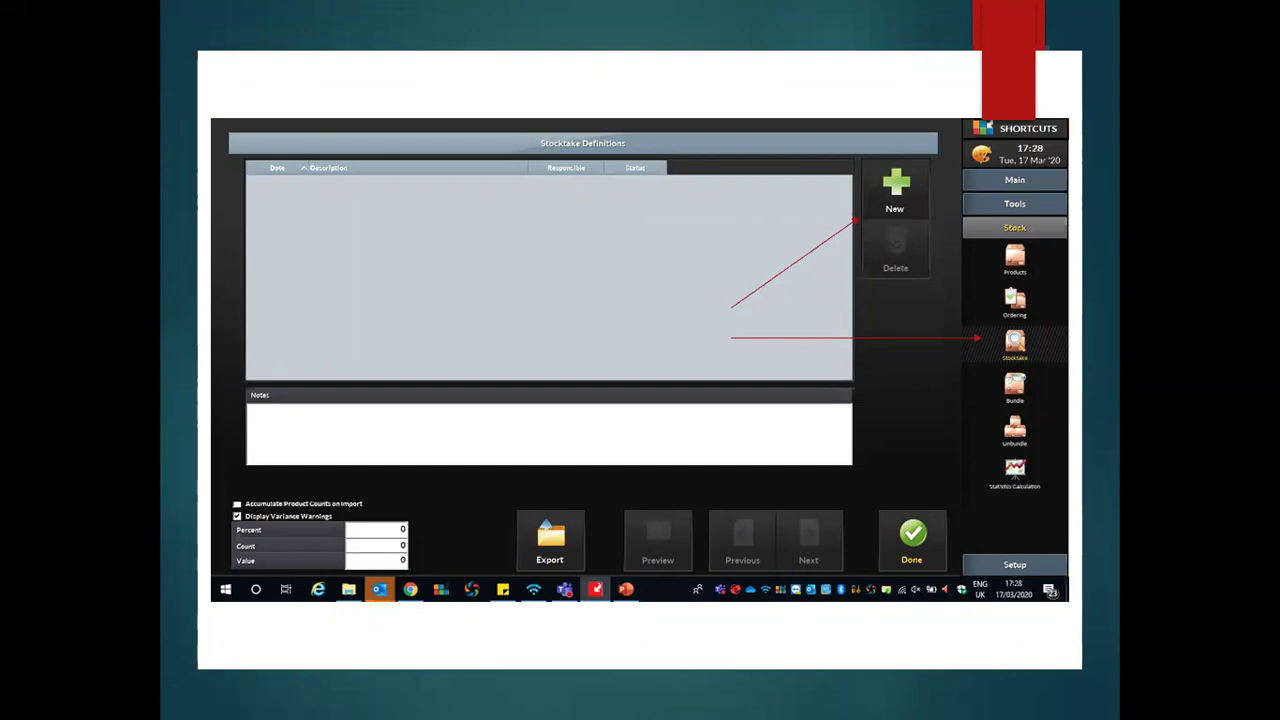
key("Right")
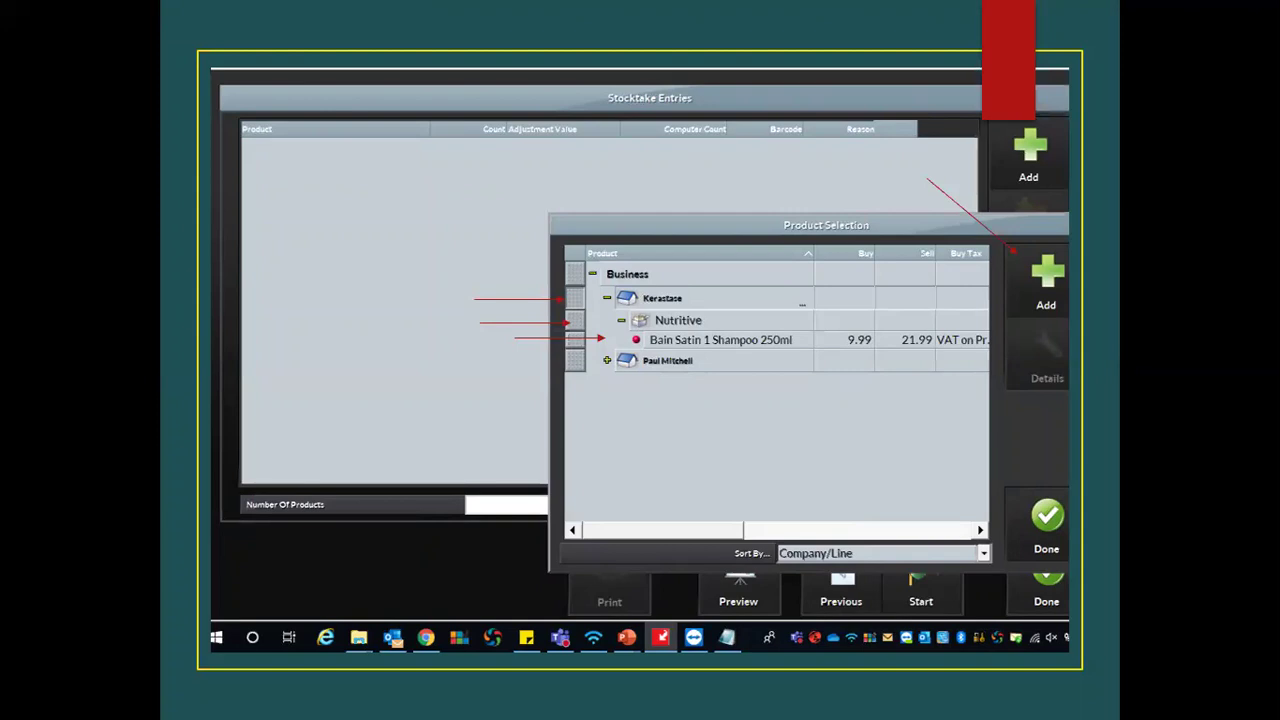
key("Right")
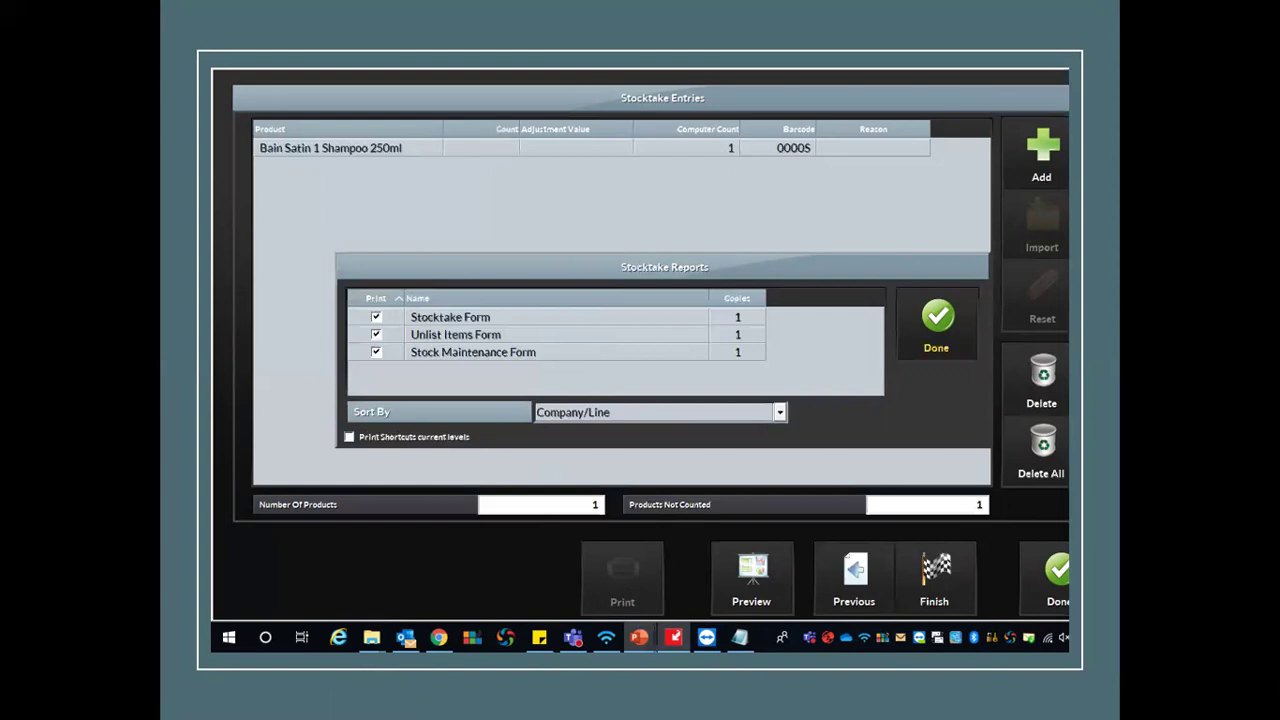
left_click(583, 325)
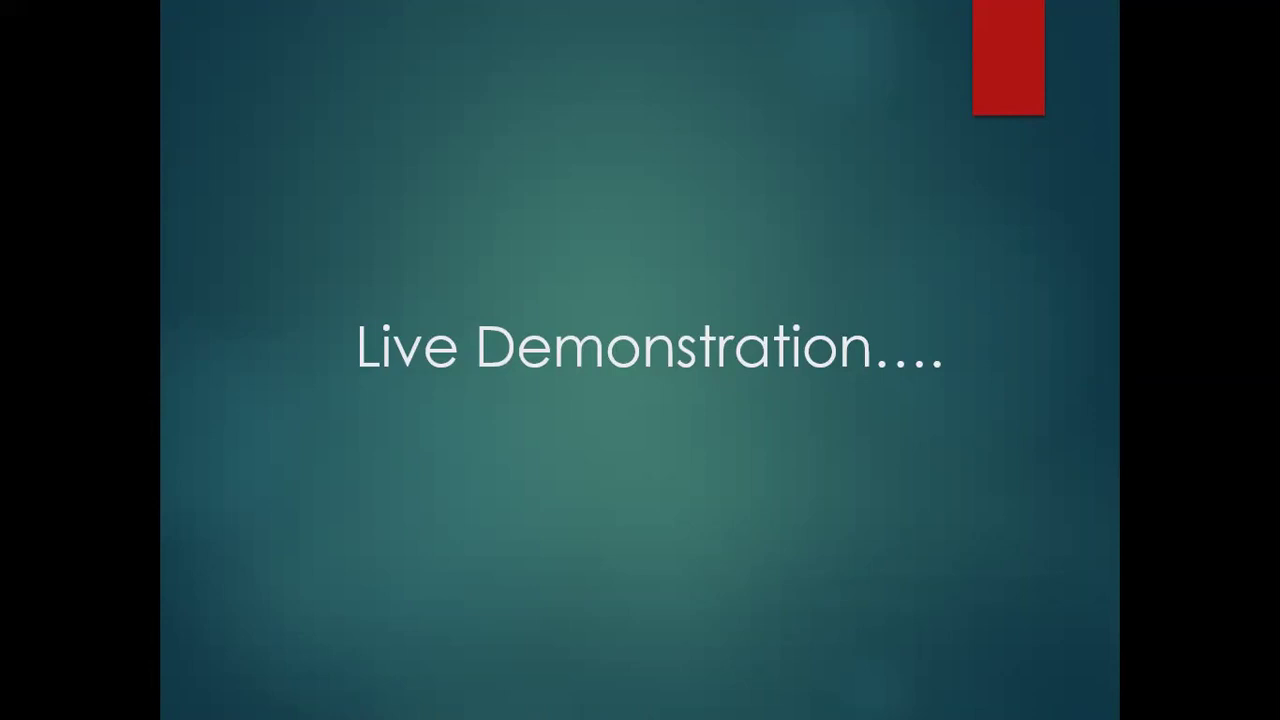
End the slideshow, switch to Shortcuts and open its Stocktake area.
key("Escape")
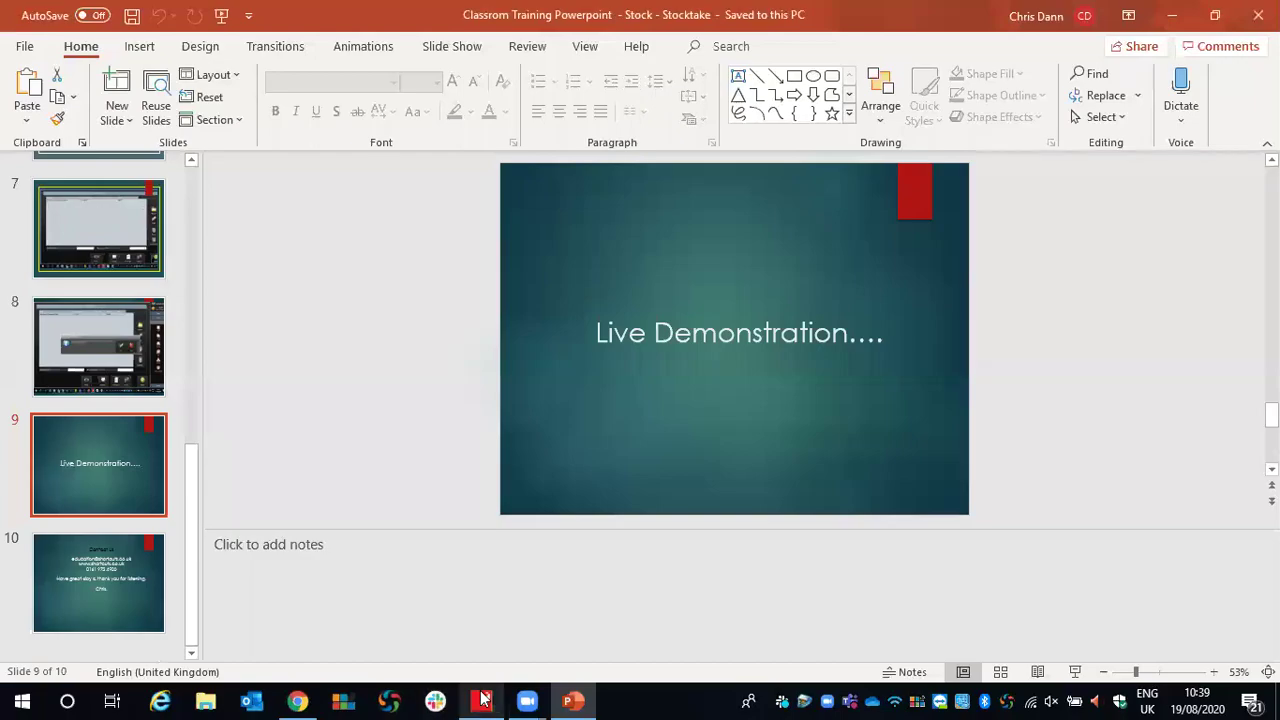
mouse_move(481, 699)
left_click(484, 619)
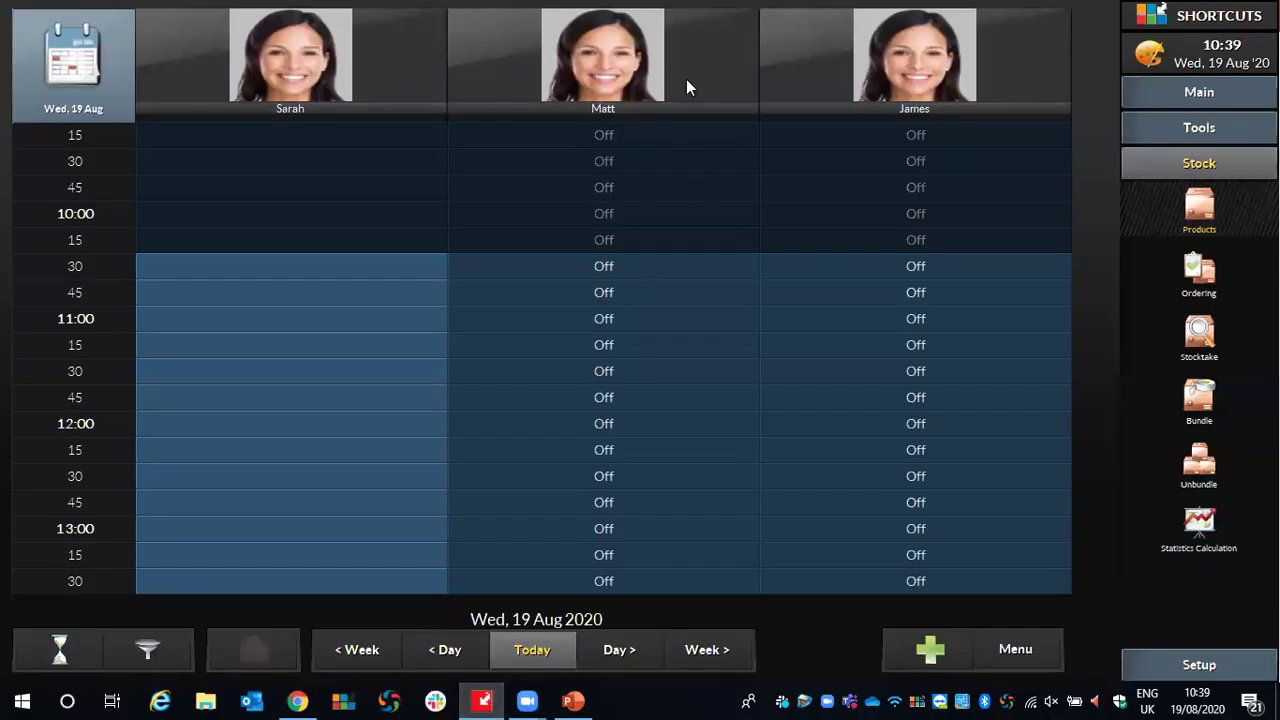
left_click(1223, 168)
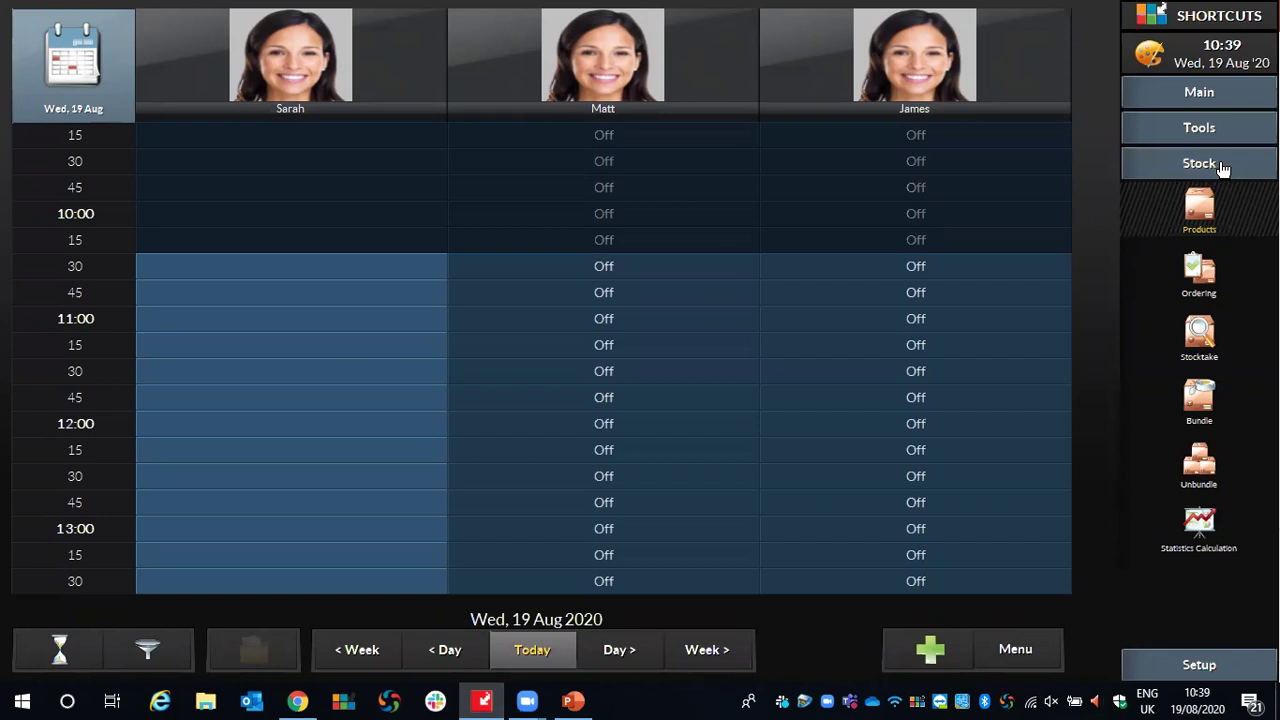
left_click(1198, 325)
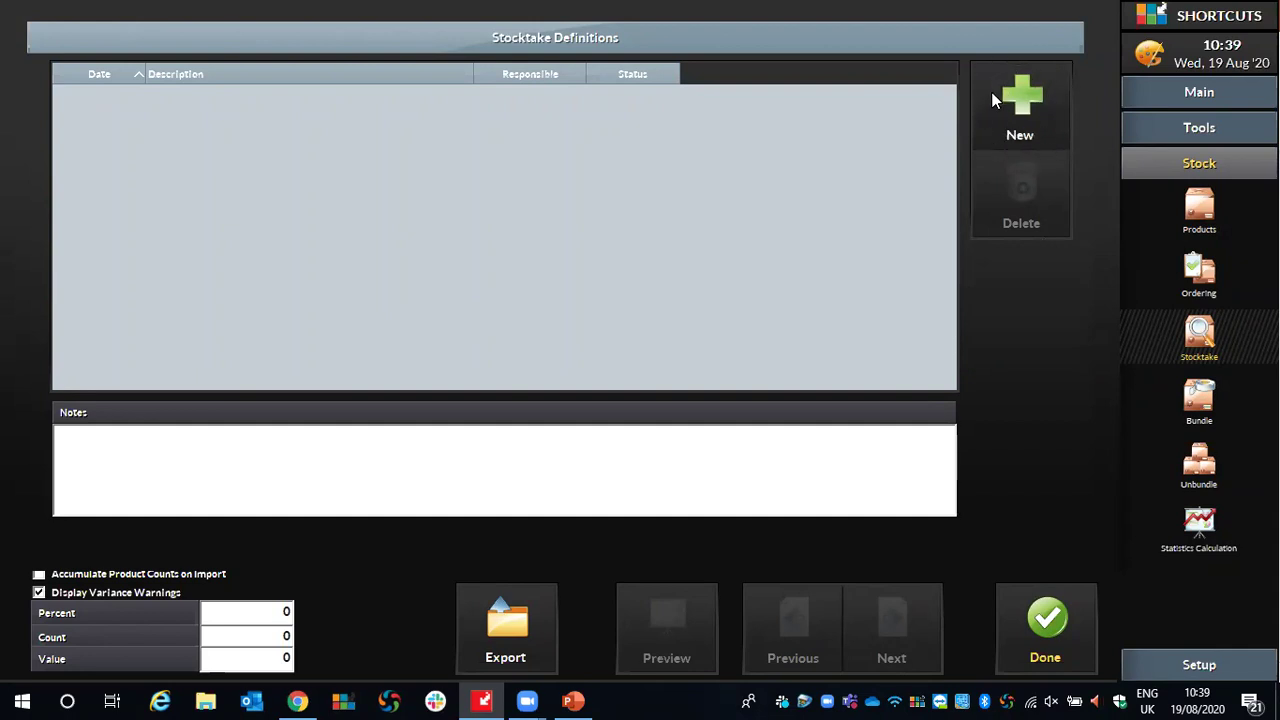
Create a stocktake described as Paul Mitchell with Z Business as responsible, and proceed to its entries.
left_click(1045, 105)
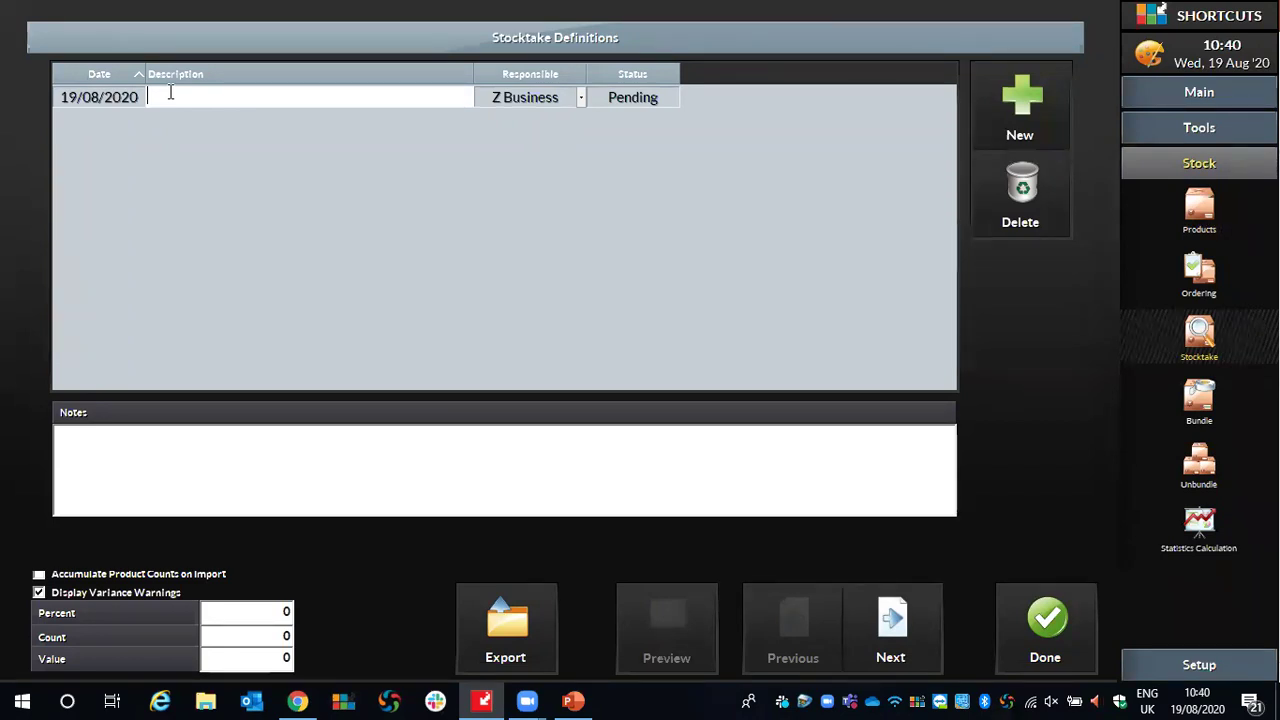
type("Paul Mitchell")
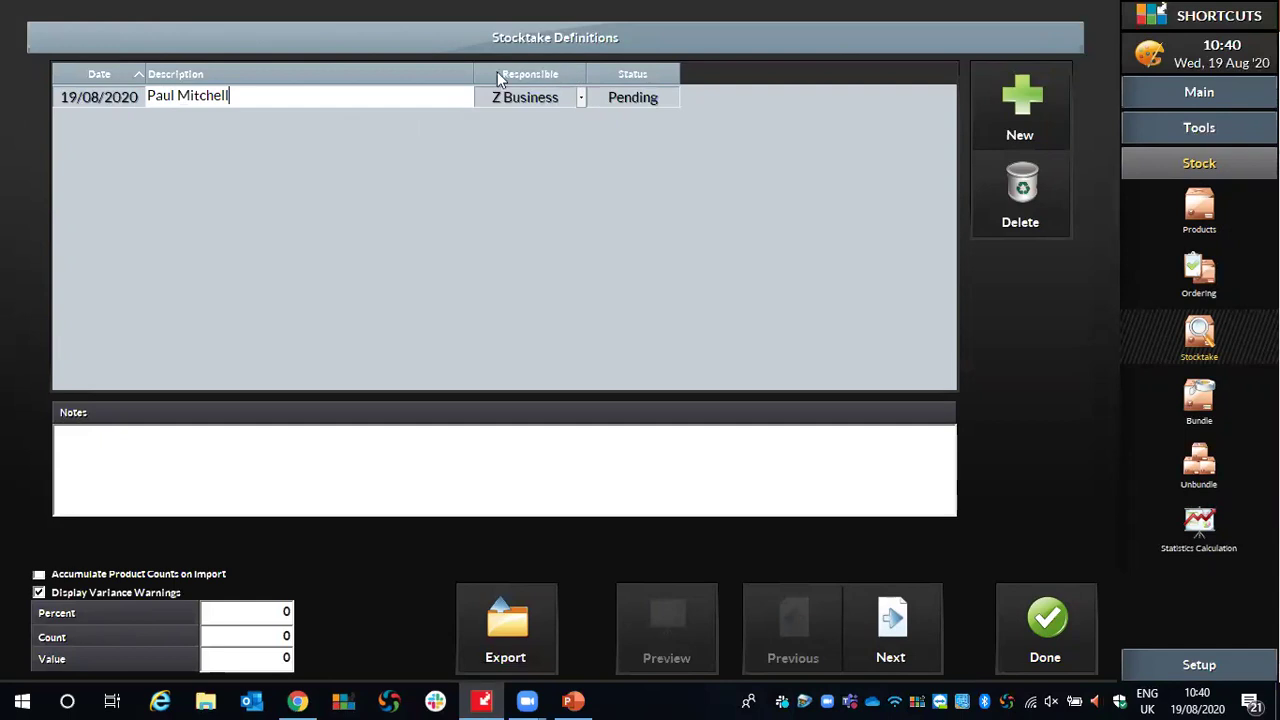
left_click(577, 96)
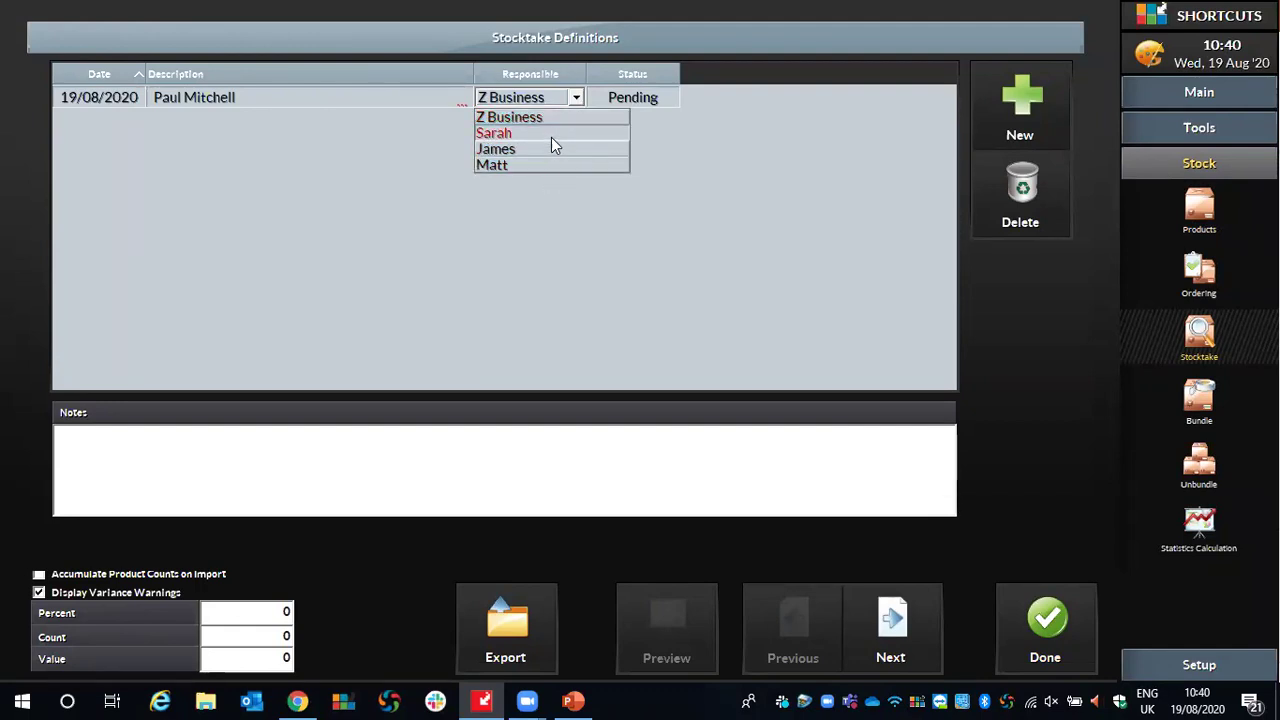
left_click(538, 118)
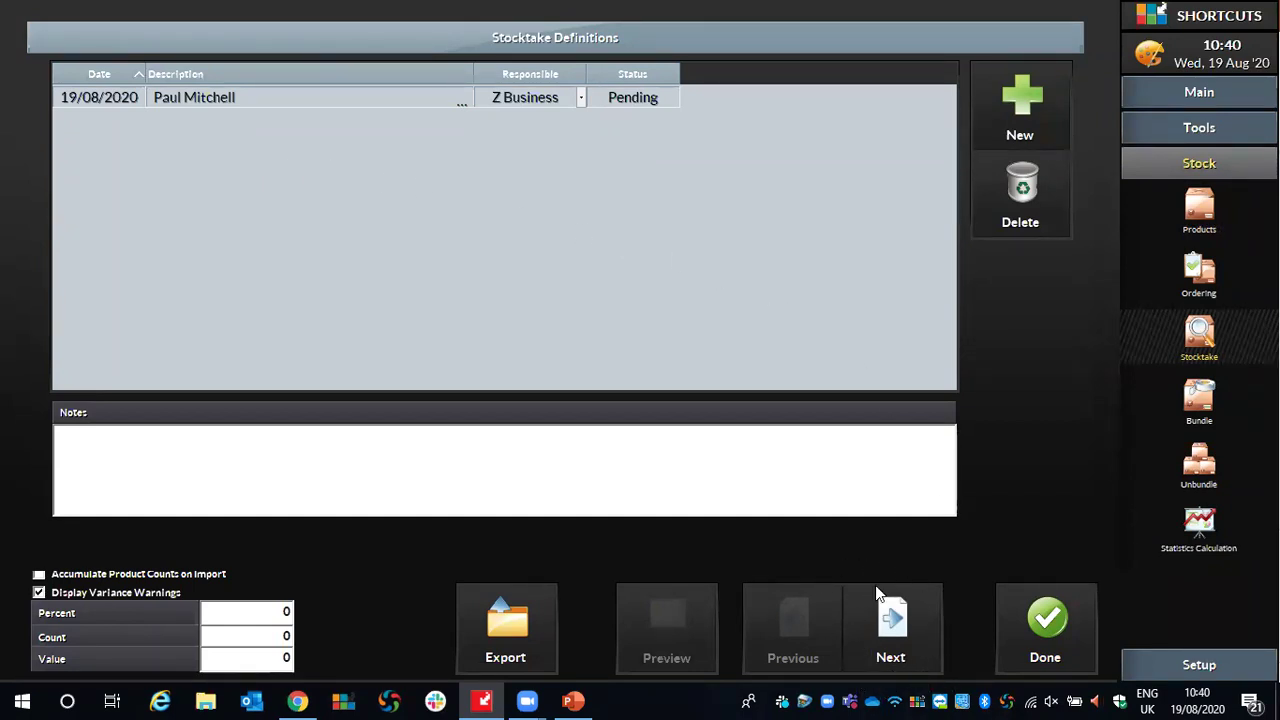
left_click(872, 636)
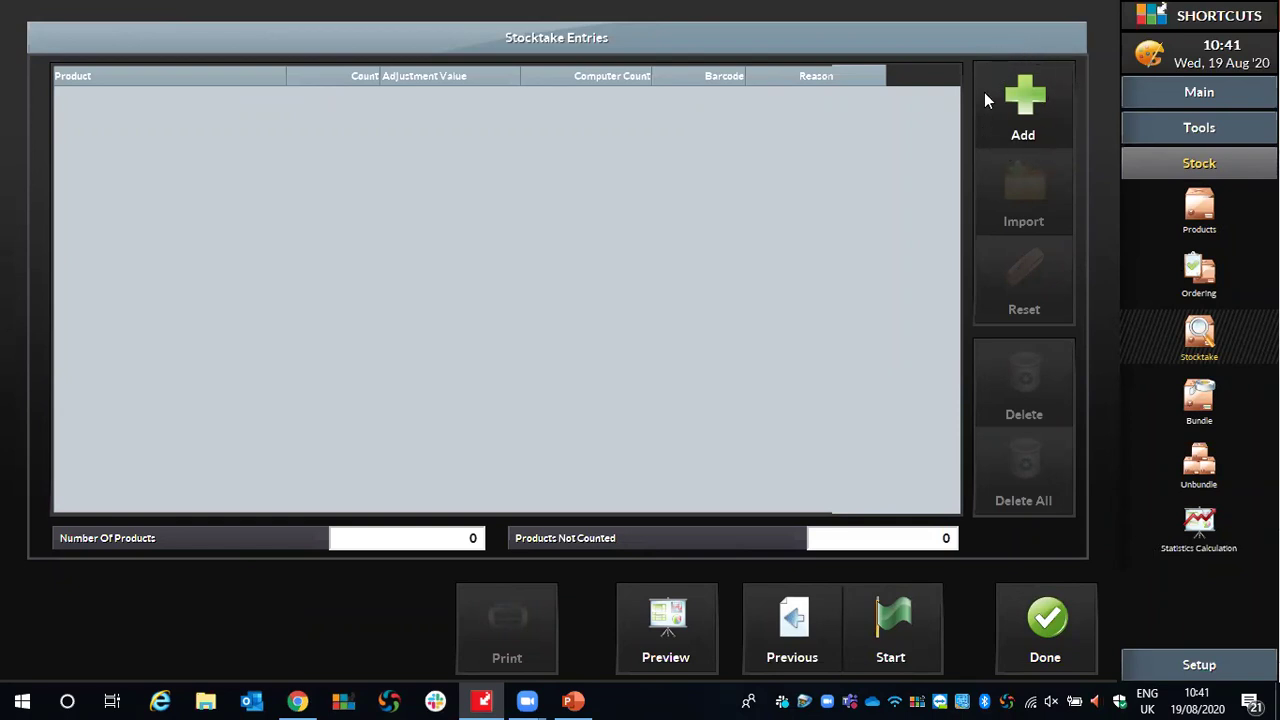
Open the product selection and expand the Paul Mitchell company to list its product lines.
left_click(1026, 86)
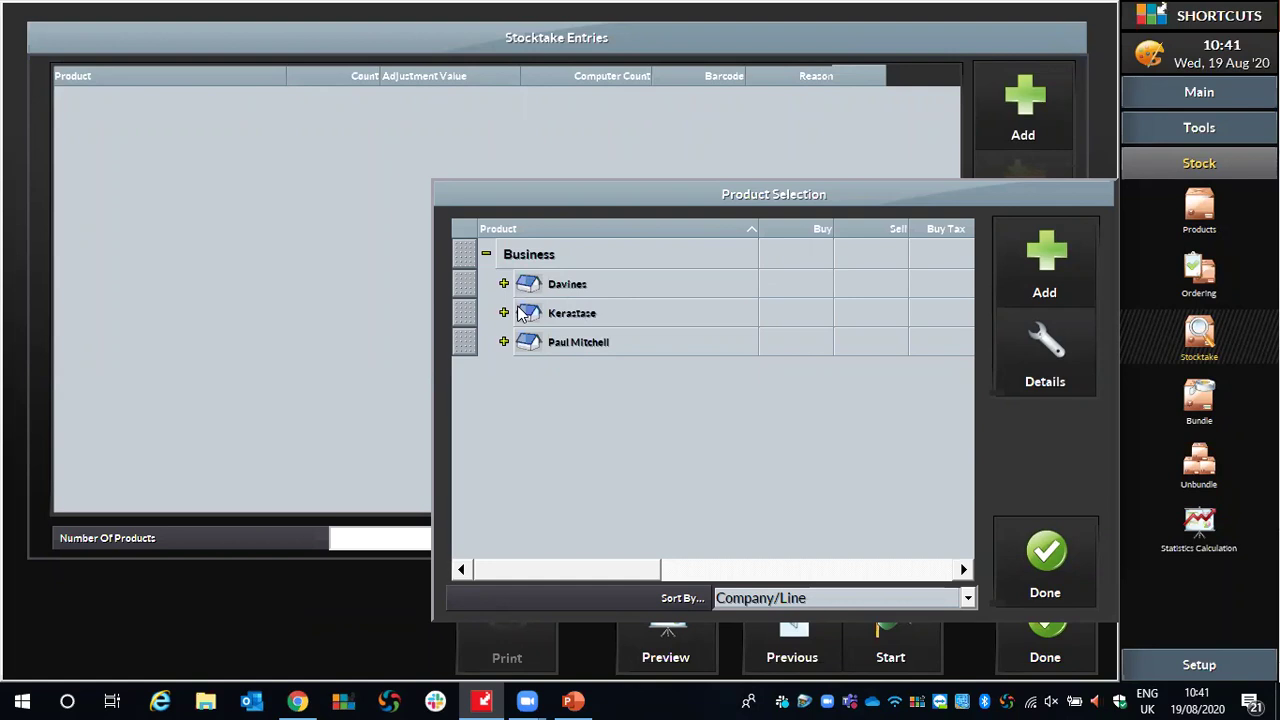
left_click(466, 345)
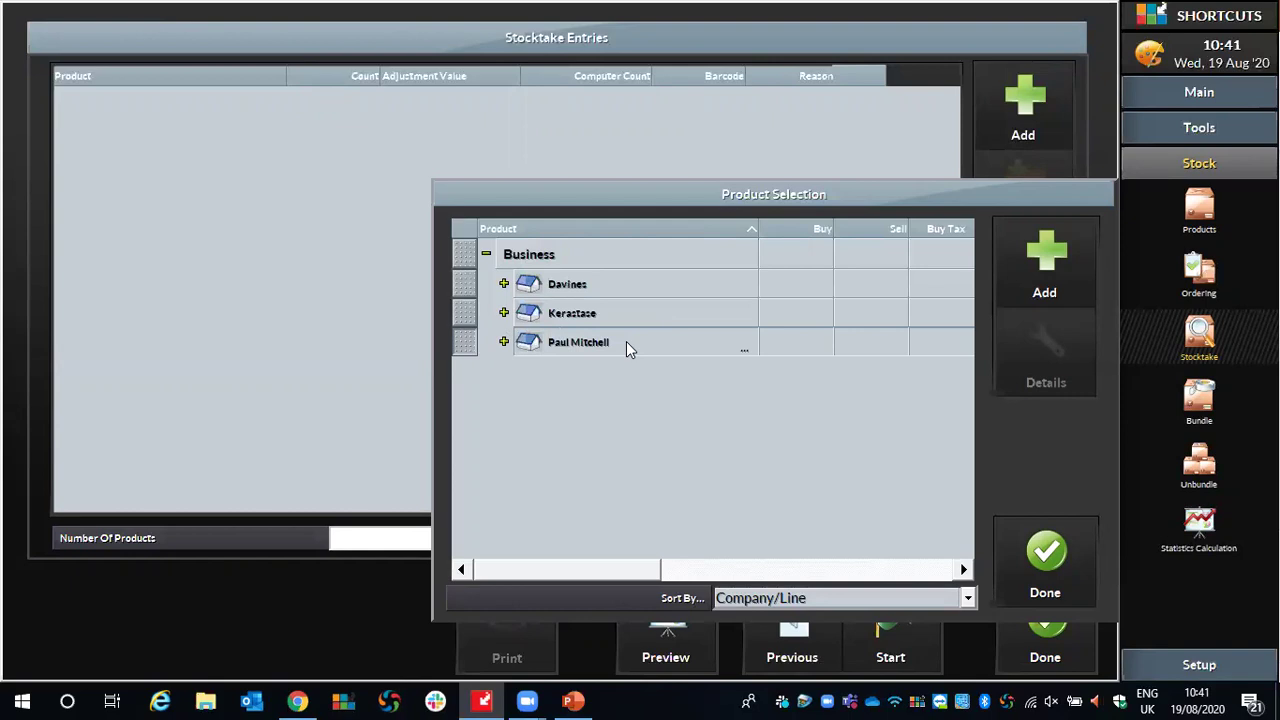
left_click(504, 342)
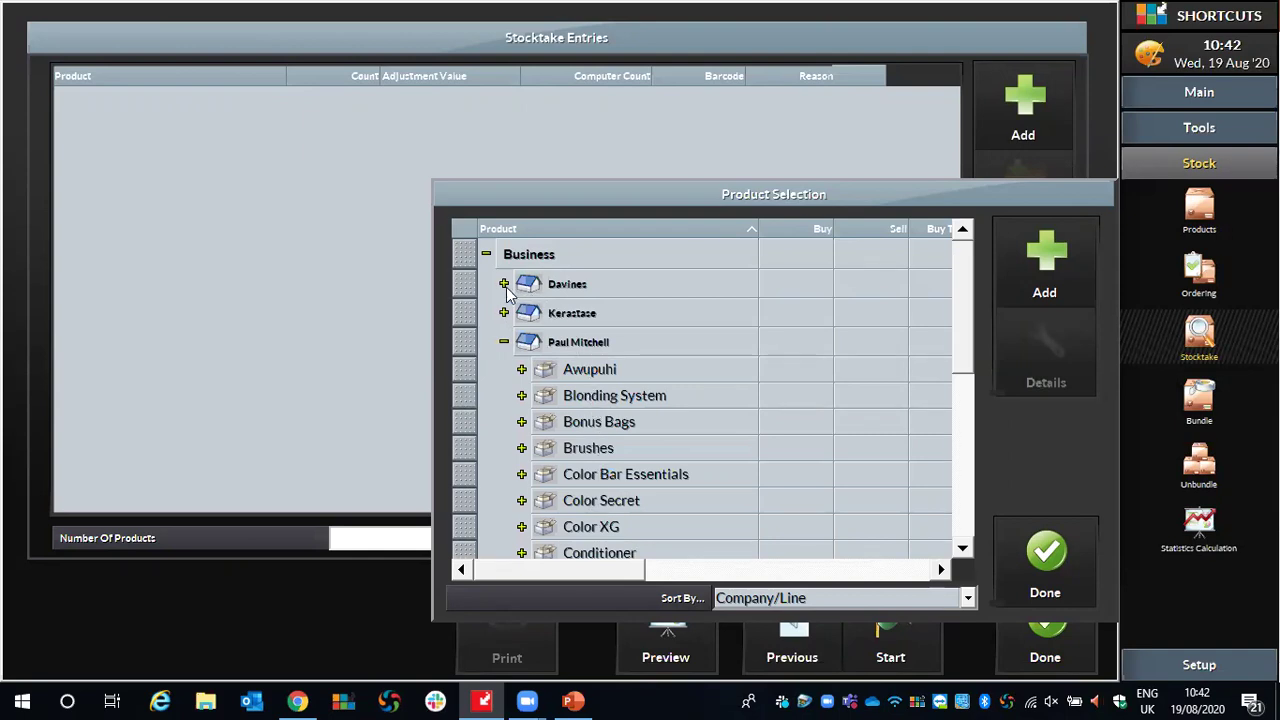
left_click(504, 313)
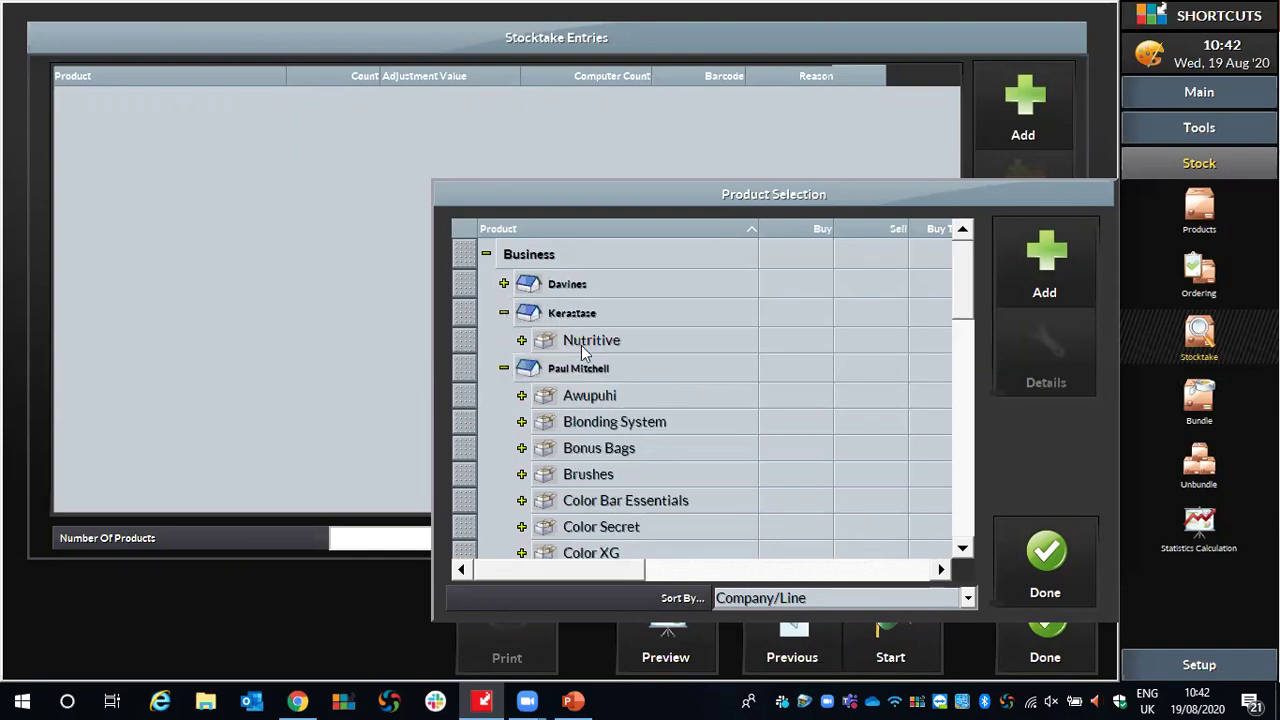
left_click(504, 313)
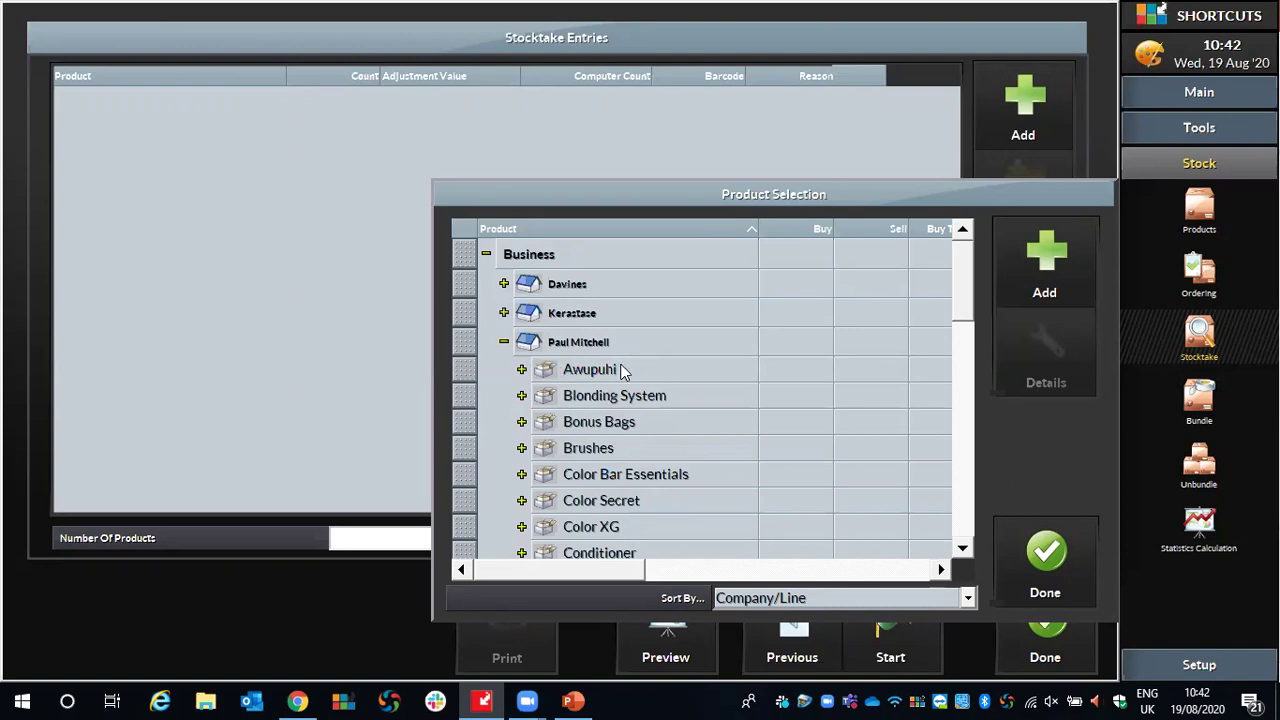
Add the first eight Awupuhi products, from Boutique Box - Shine & Volume through Keratin Cream Rinse 100, to the stocktake.
left_click(463, 371)
left_click(522, 370)
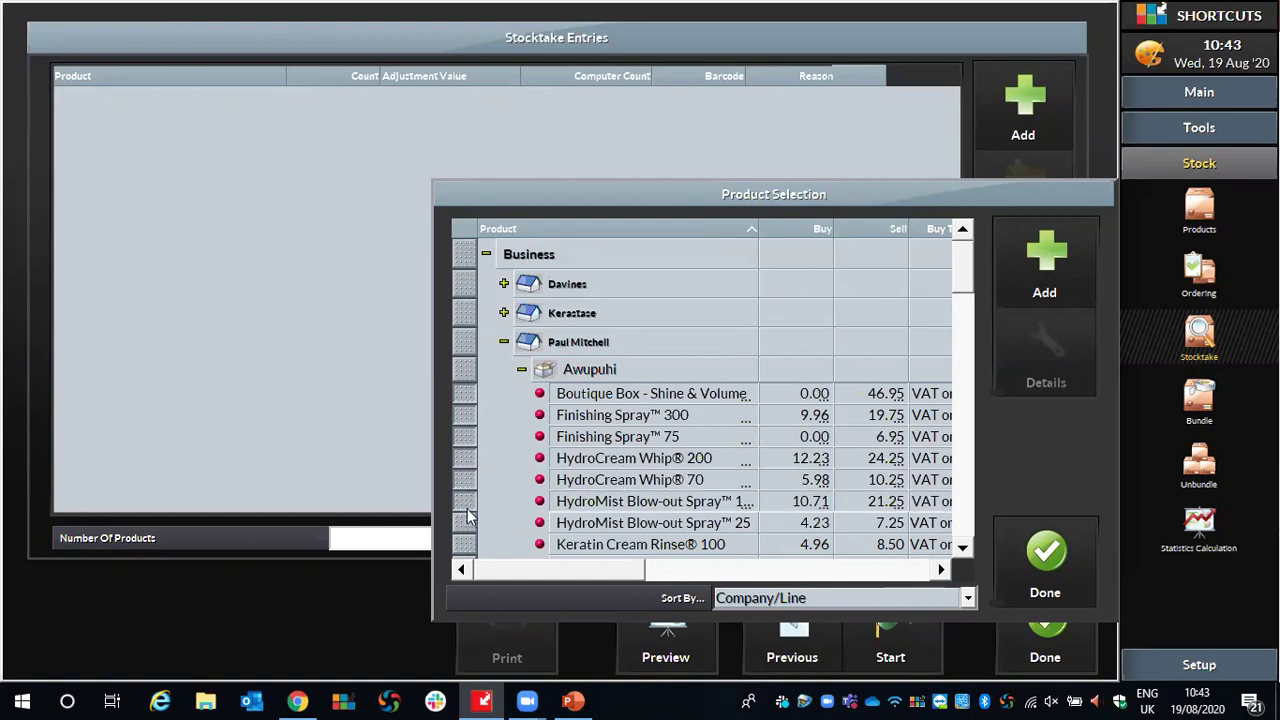
scroll(474, 532, "down", 1)
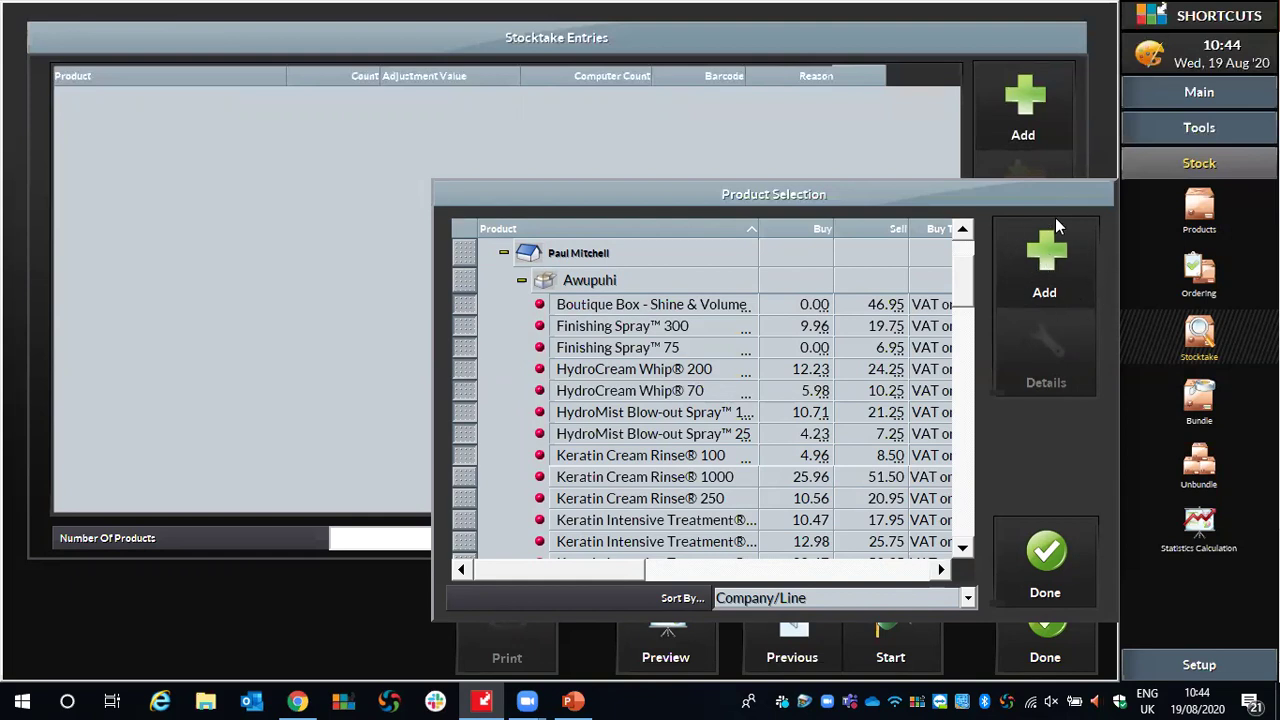
left_click(1062, 247)
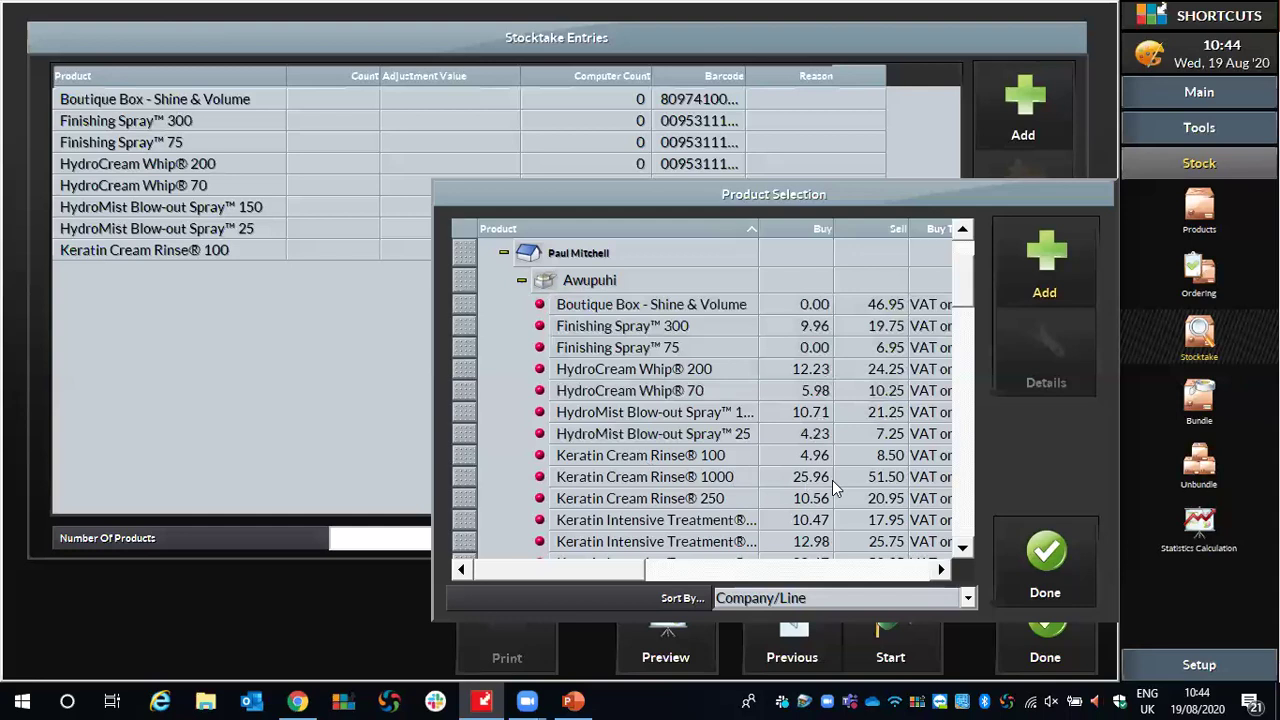
left_click(961, 547)
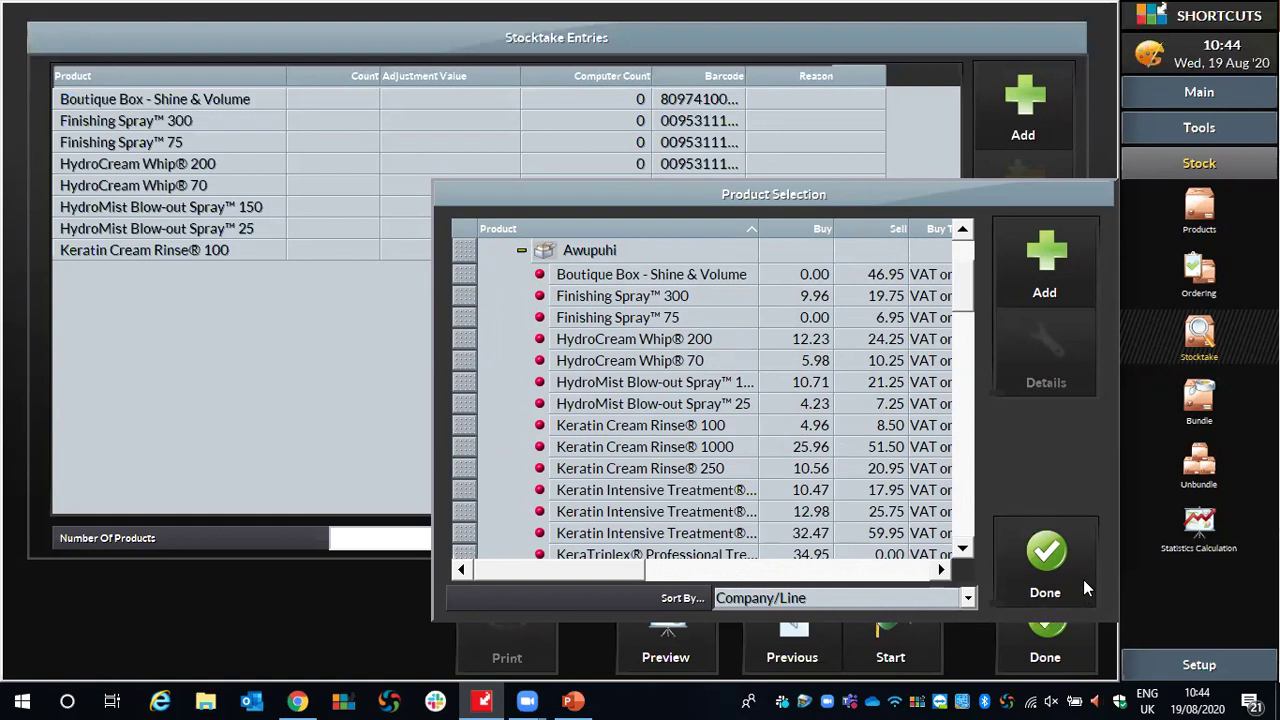
left_click(1045, 553)
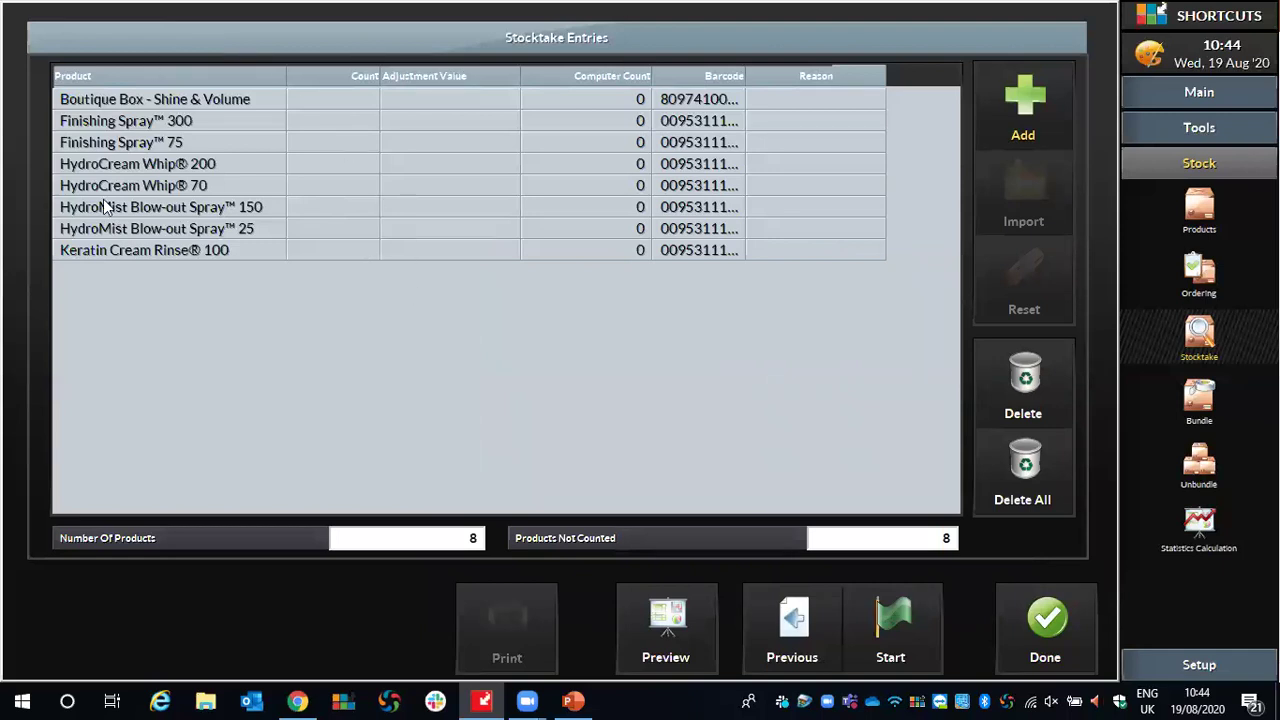
Activate the stocktake and close its reports with the Stocktake Form, Unlist Items Form and Stock Maintenance Form excluded from printing.
left_click(879, 613)
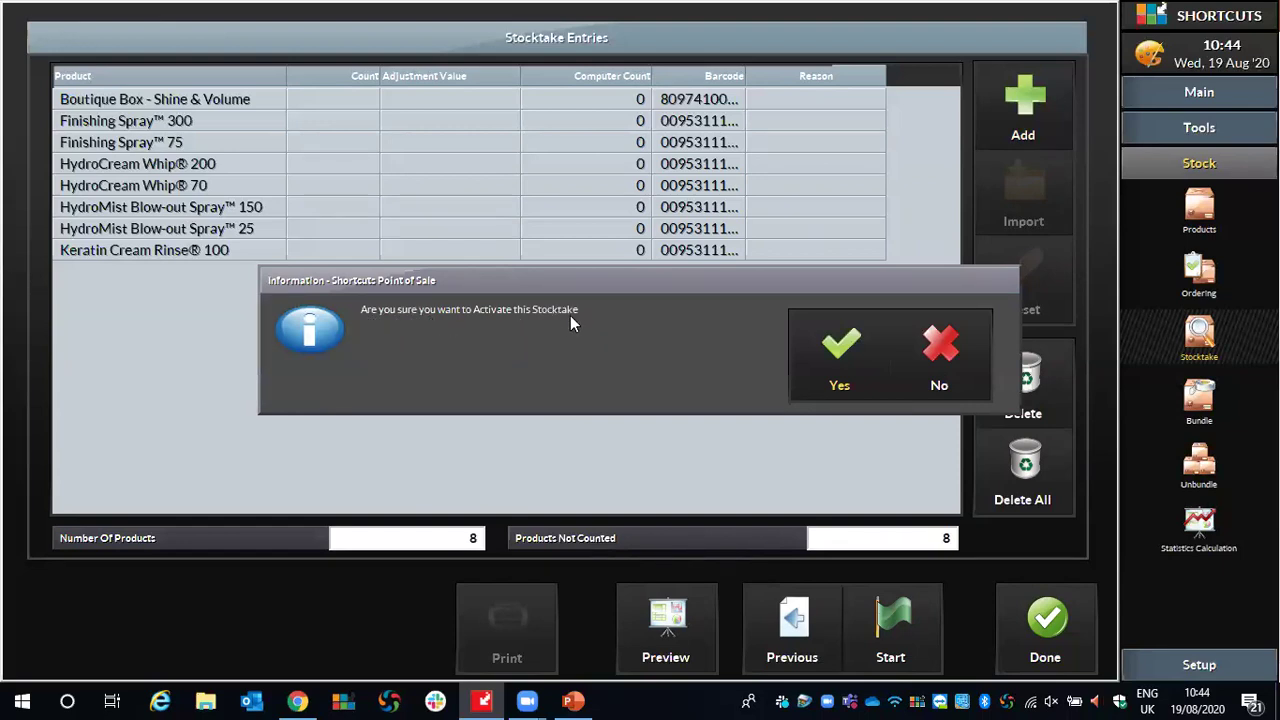
left_click(840, 344)
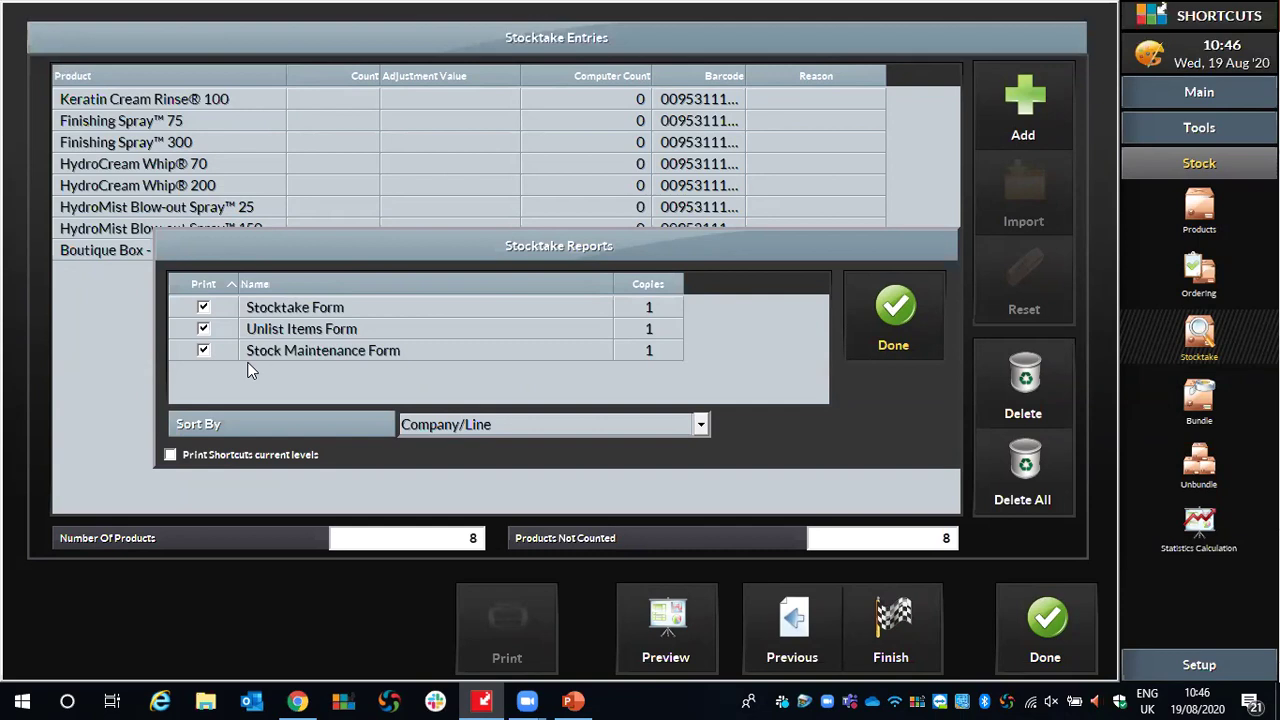
left_click(204, 350)
left_click(204, 329)
left_click(172, 456)
left_click(172, 454)
left_click(206, 307)
left_click(896, 310)
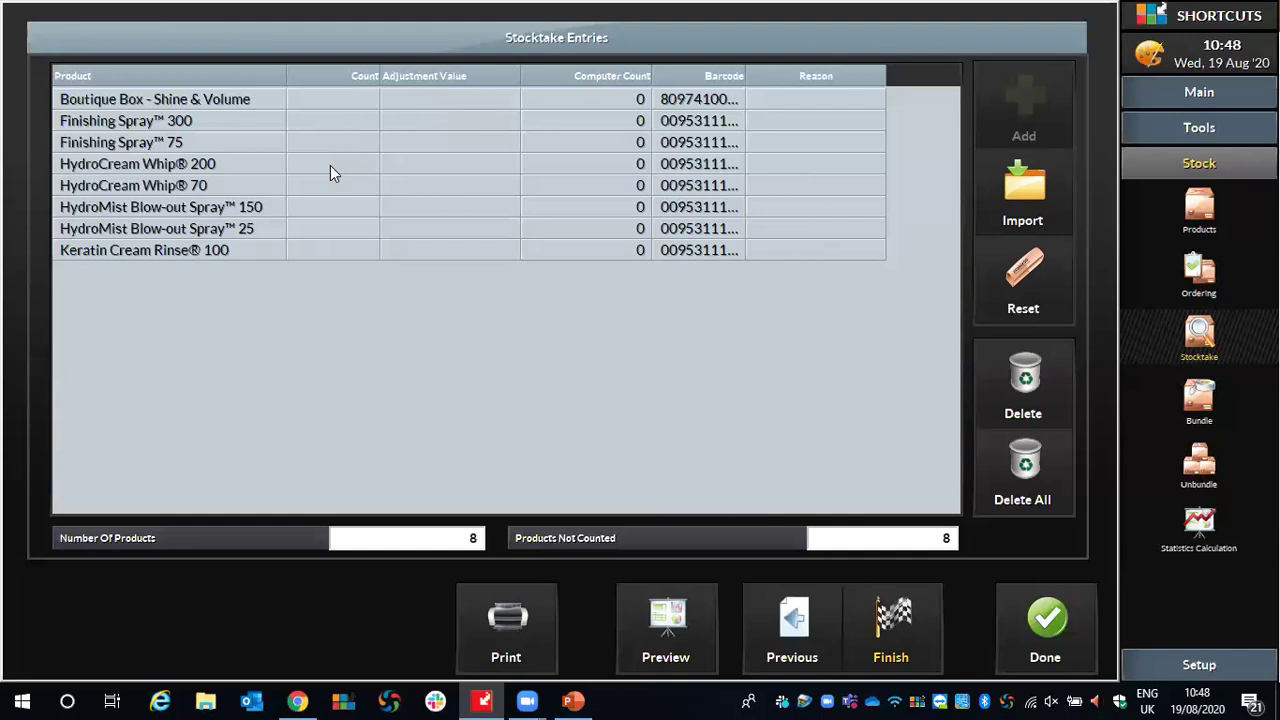
Leave the stocktake entries, return to the stocktake definitions and reopen the entries of the active Paul Mitchell stocktake.
left_click(1033, 614)
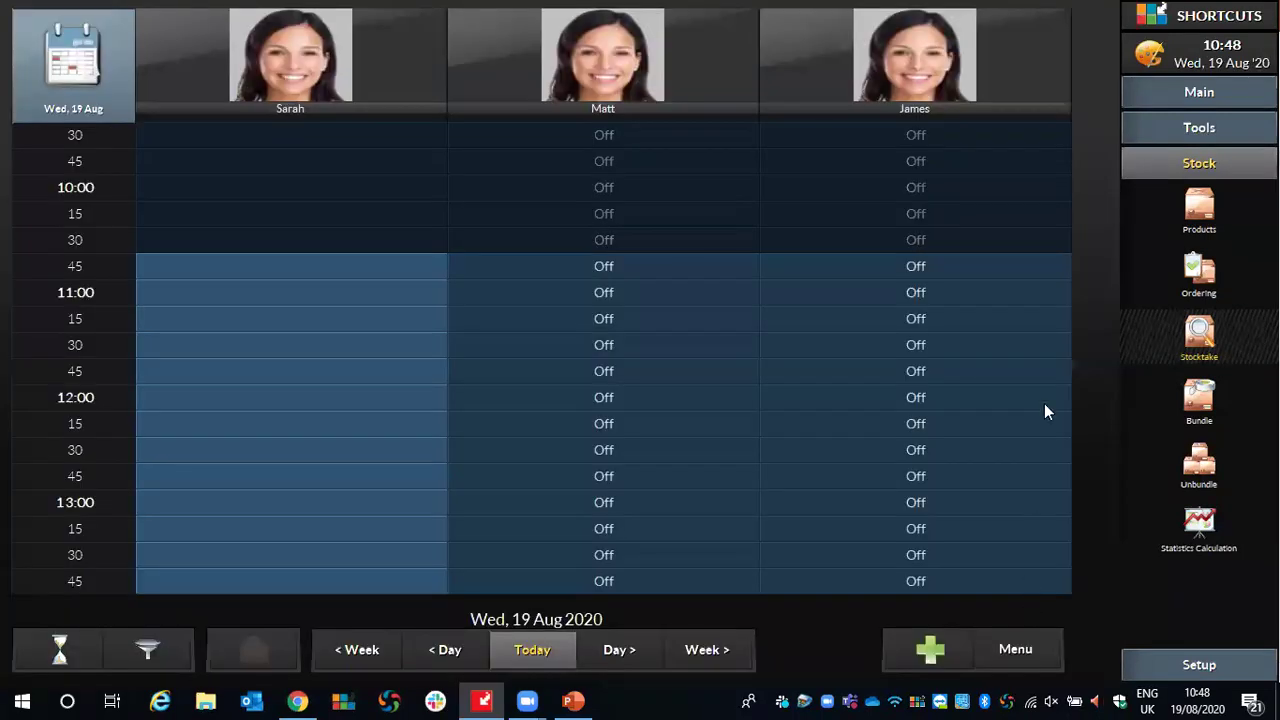
left_click(707, 344)
left_click(1040, 590)
left_click(1249, 100)
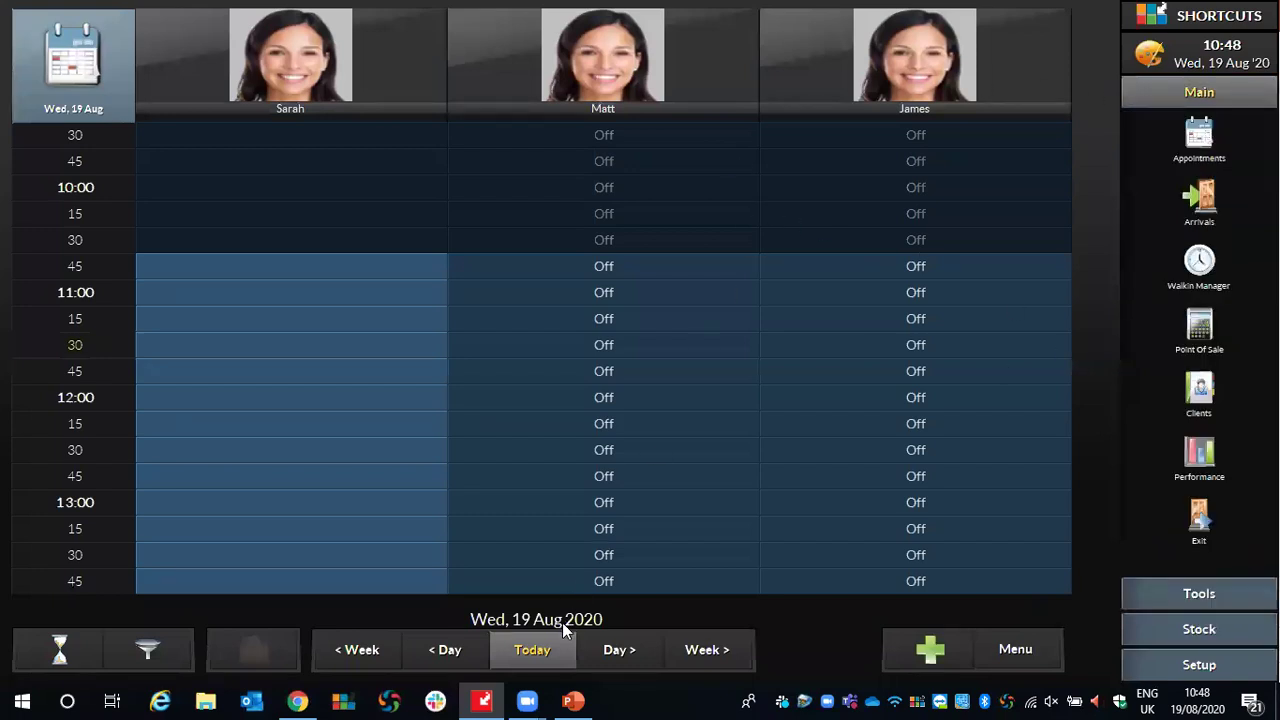
left_click(558, 647)
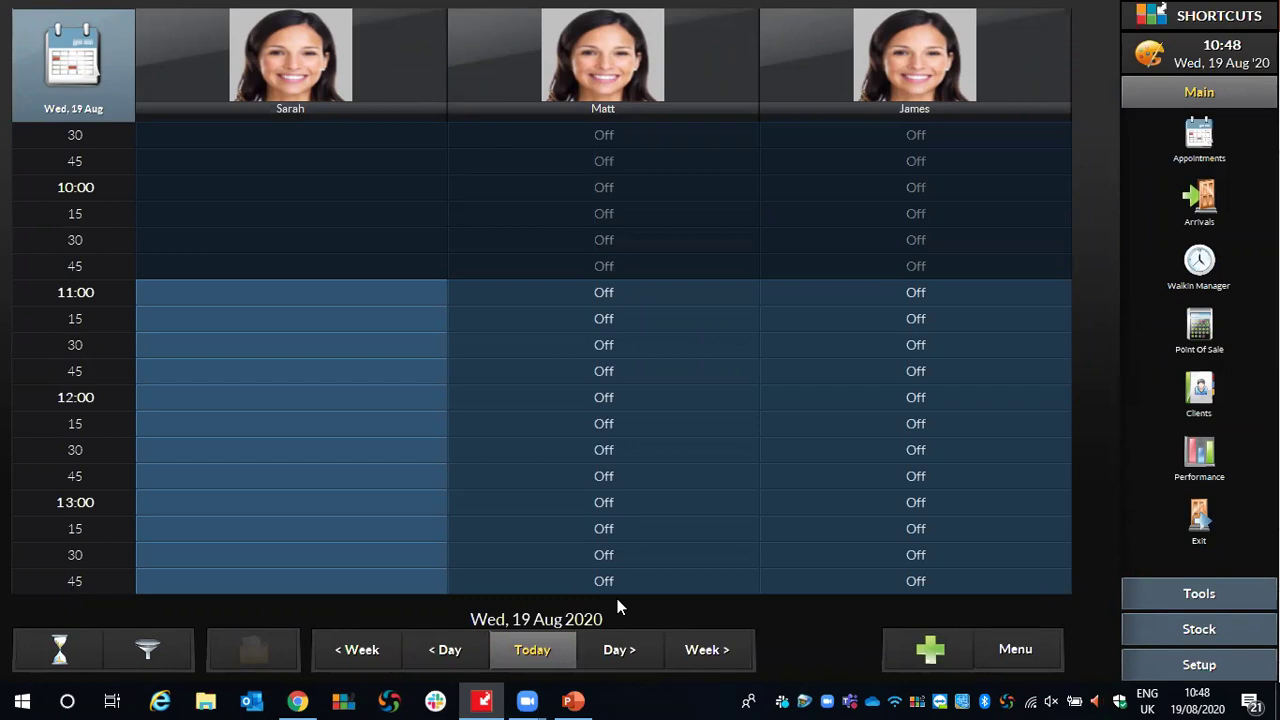
left_click(1192, 636)
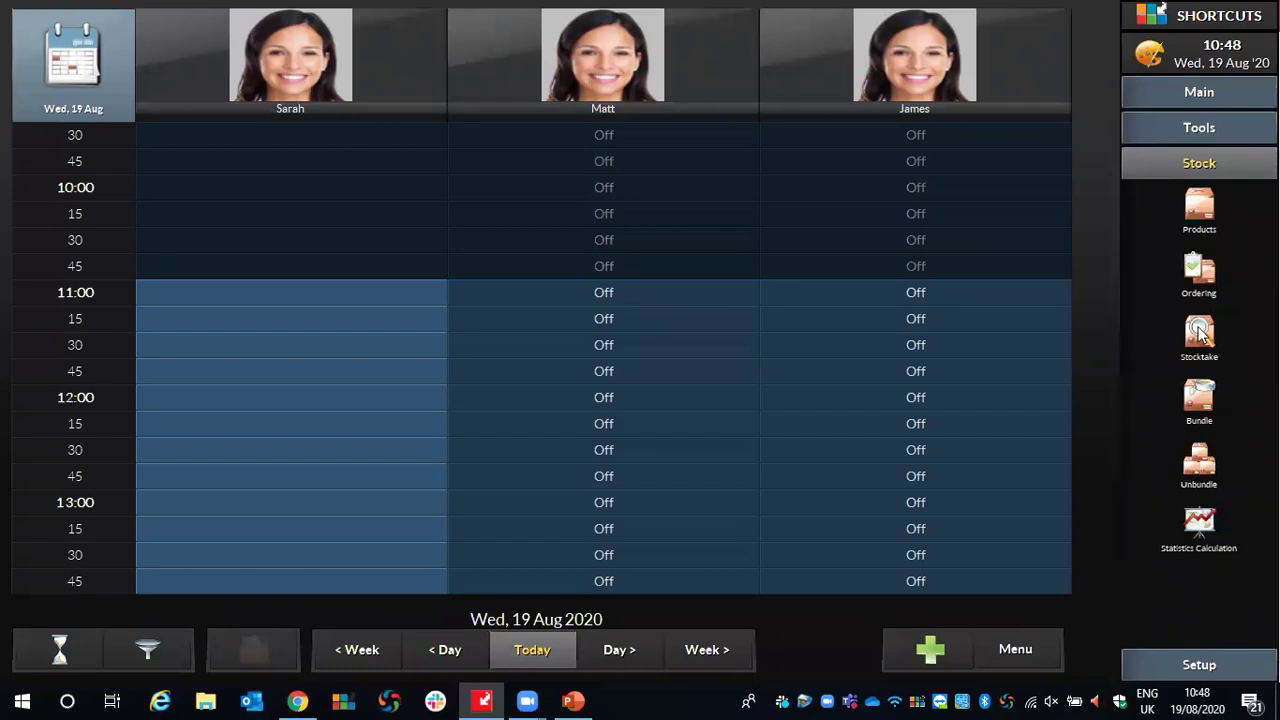
left_click(1200, 333)
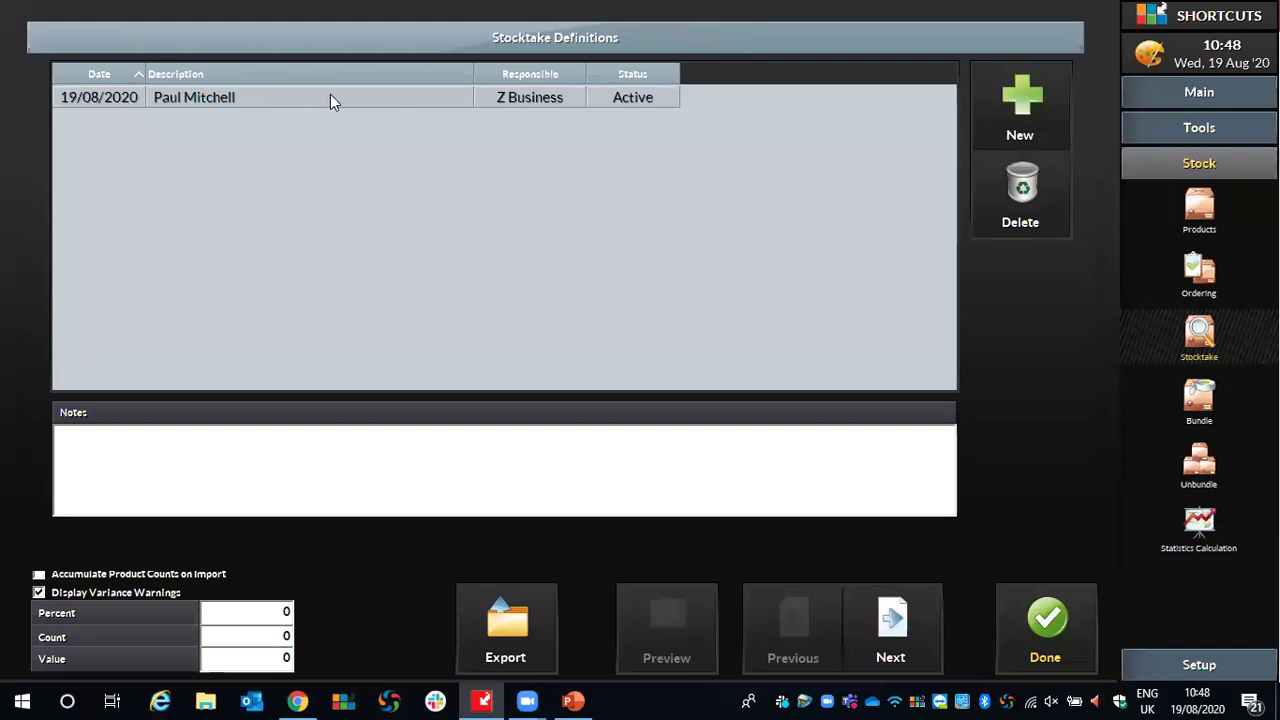
left_click(224, 97)
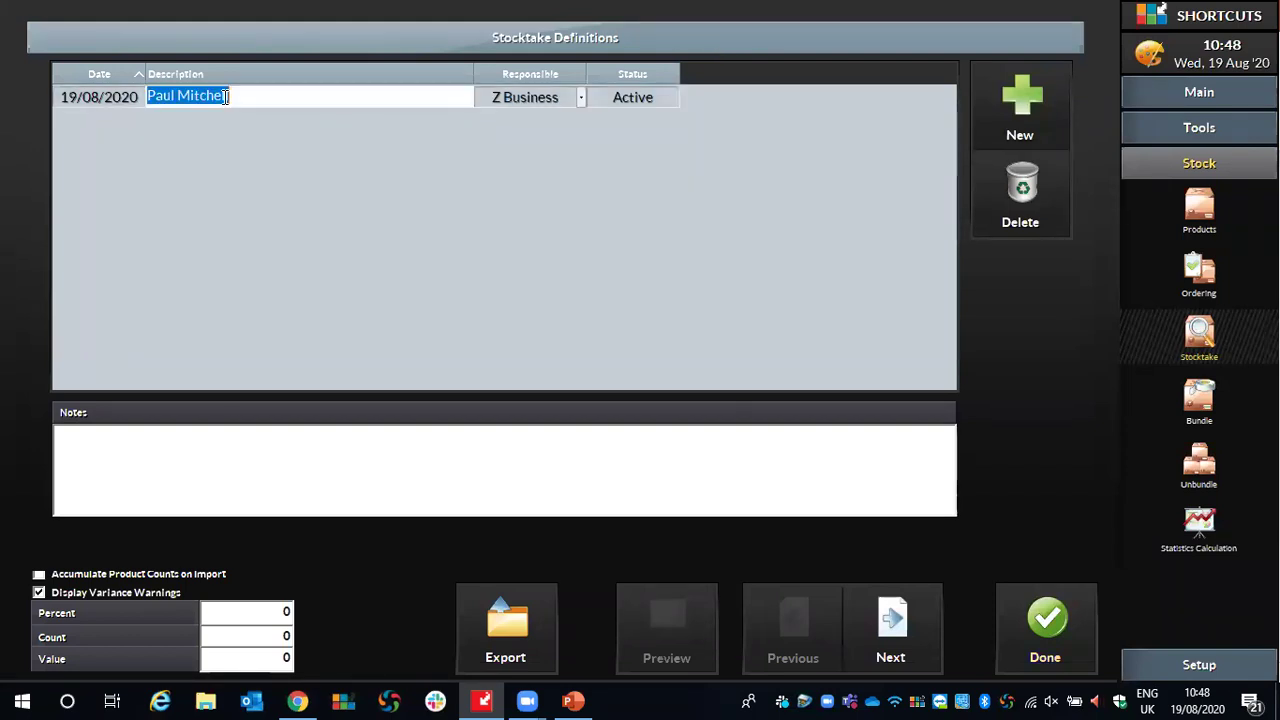
left_click(900, 617)
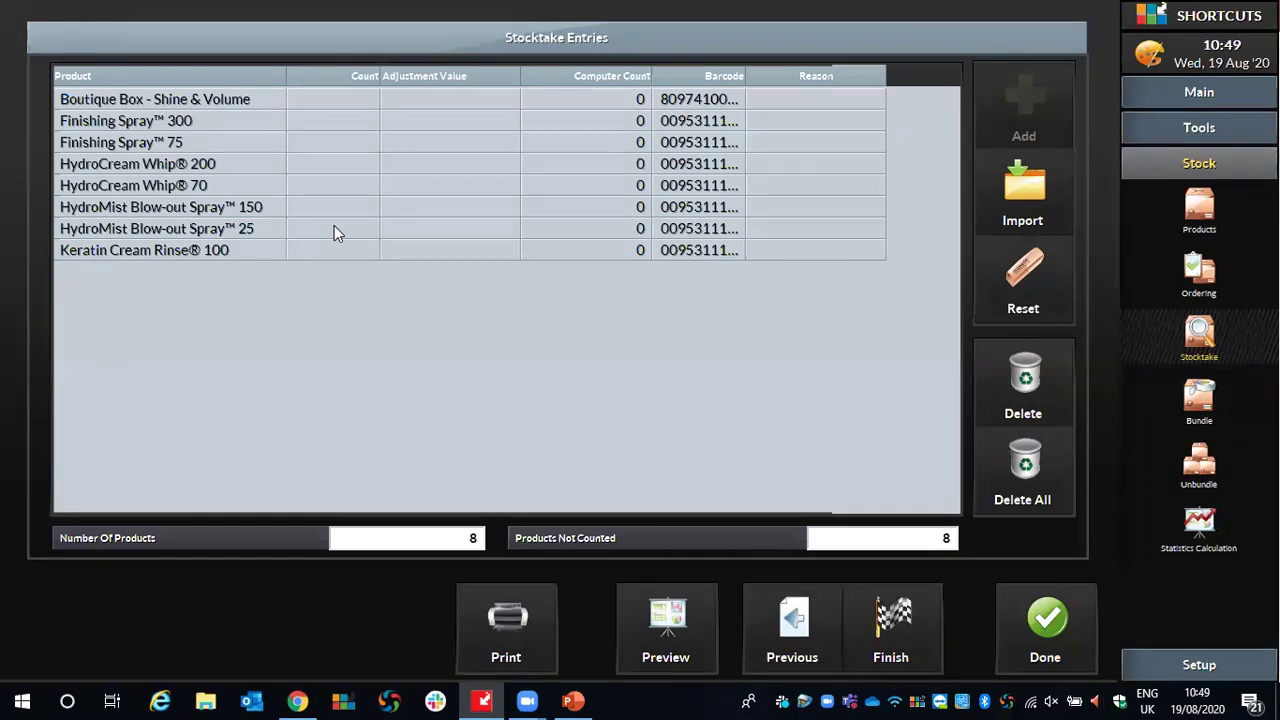
left_click(322, 104)
left_click(334, 118)
left_click(341, 139)
left_click(349, 160)
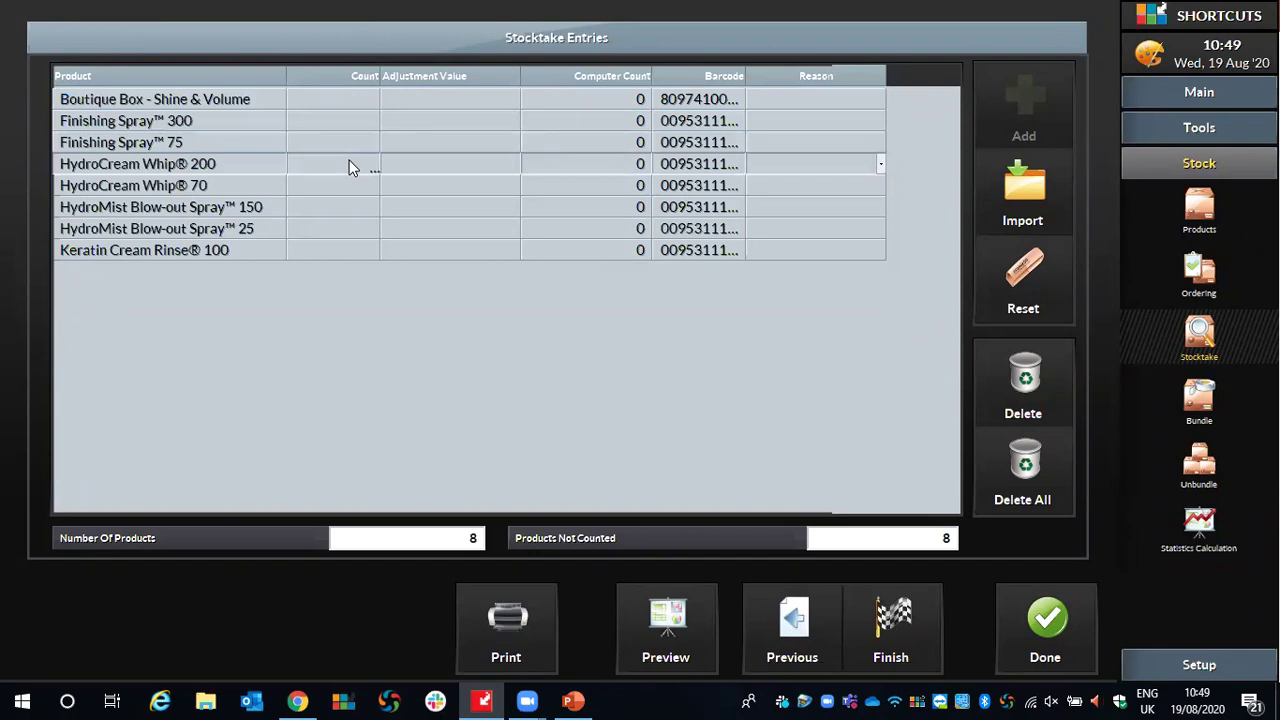
Enter counts of 2, 2, 1, 3, 1, 2, 1 and 1 for the eight products, from Boutique Box - Shine & Volume to Keratin Cream Rinse 100.
left_click(352, 104)
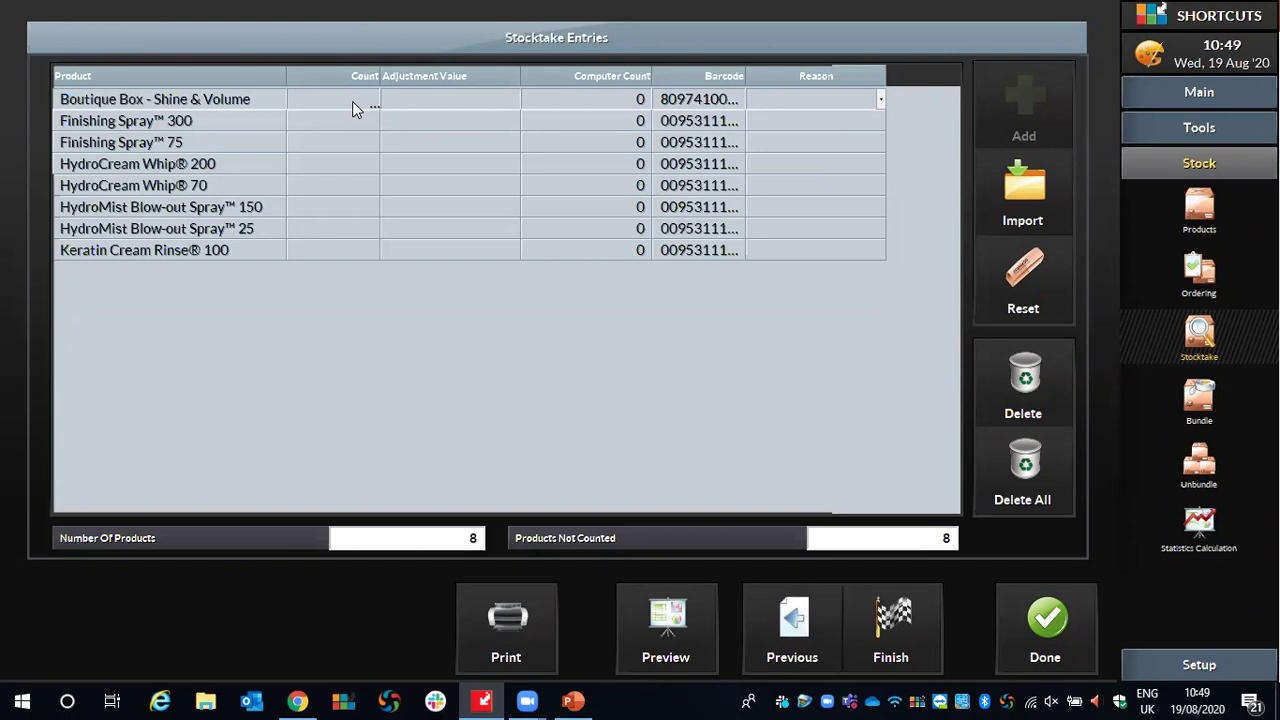
left_click(330, 101)
type("2")
key("Return")
type("2")
key("Return")
type("1")
key("Return")
type("3")
key("Return")
type("1")
key("Return")
type("4")
key("Return")
type("1")
key("Return")
type("1")
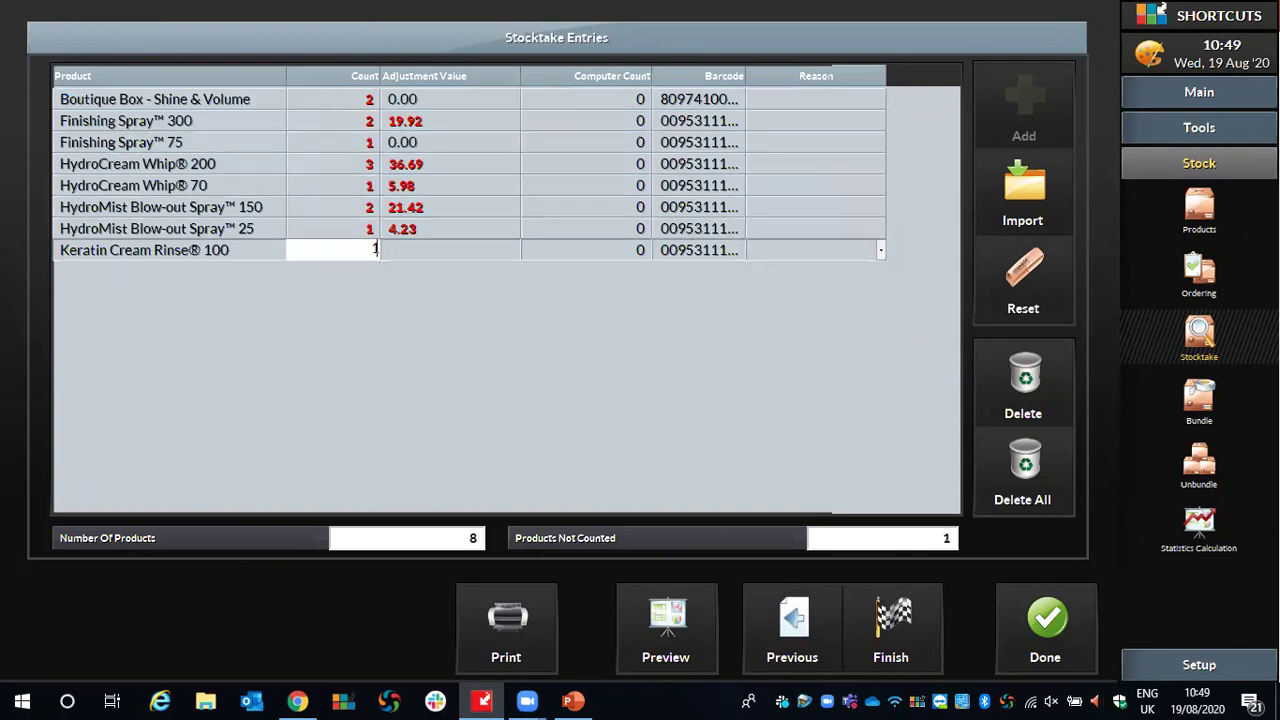
key("Return")
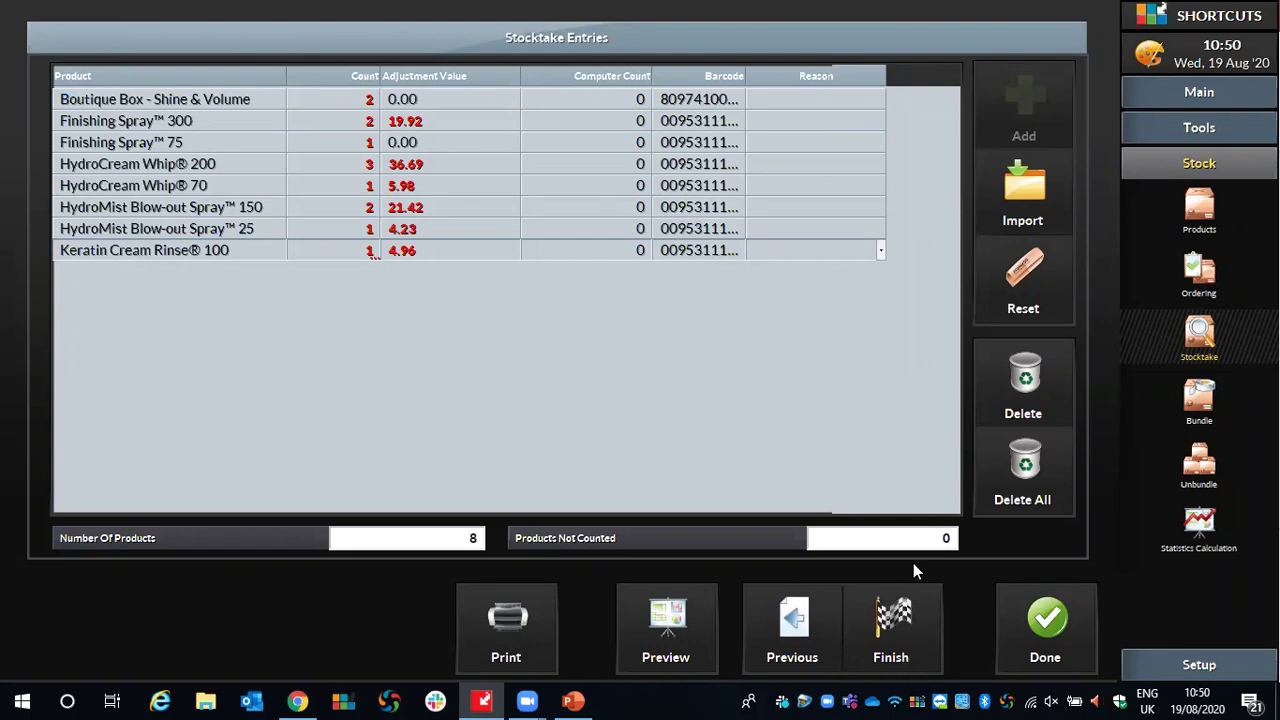
Complete the stocktake without a recount, updating the current stock levels, and close its entries.
left_click(886, 630)
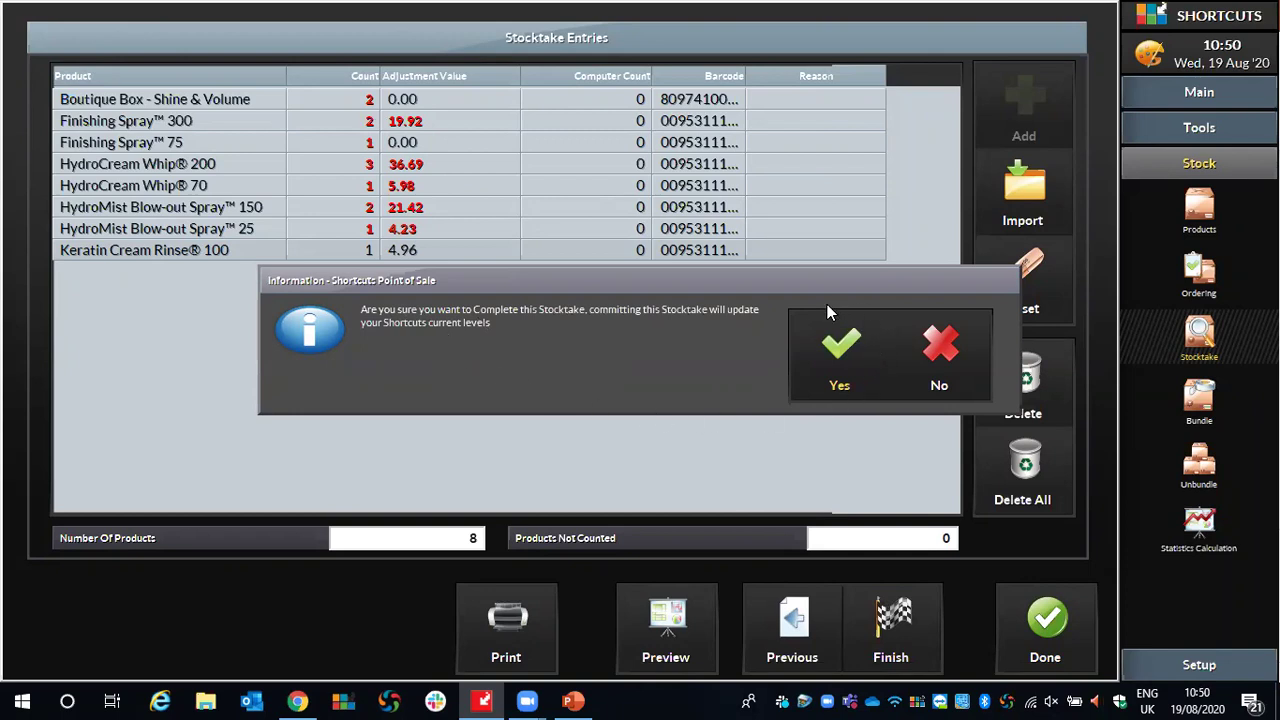
left_click(847, 368)
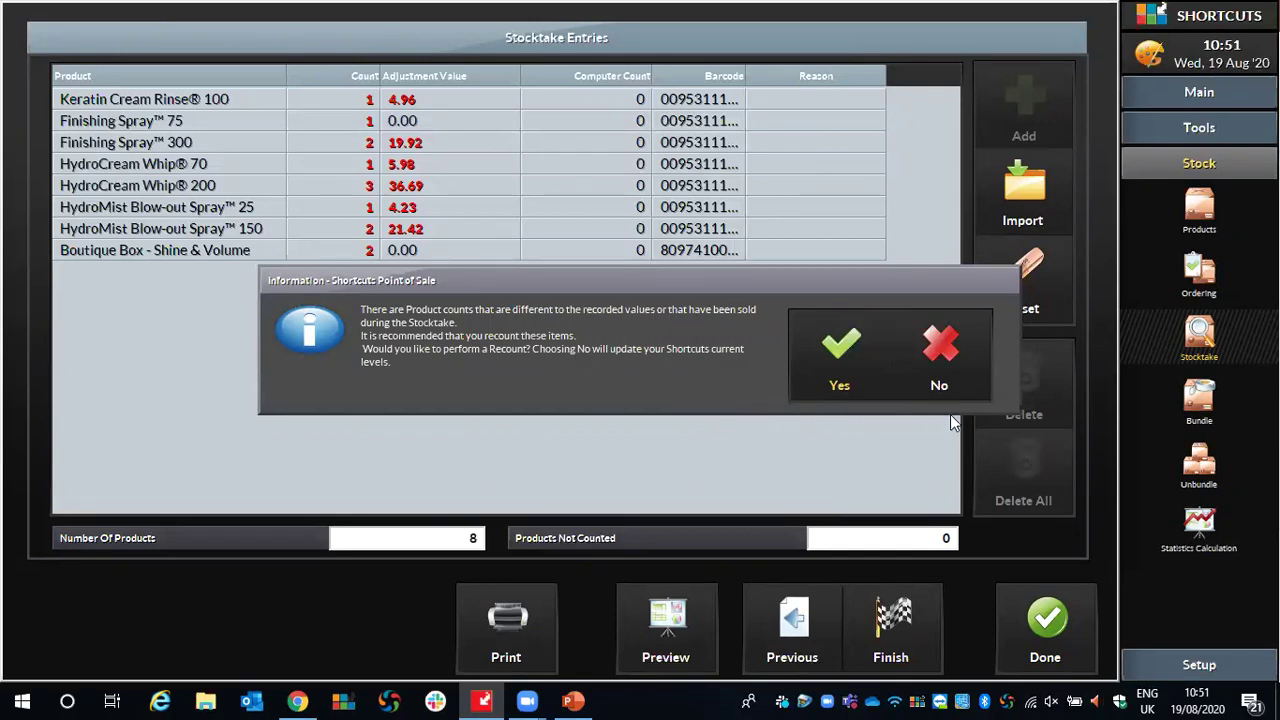
left_click(933, 358)
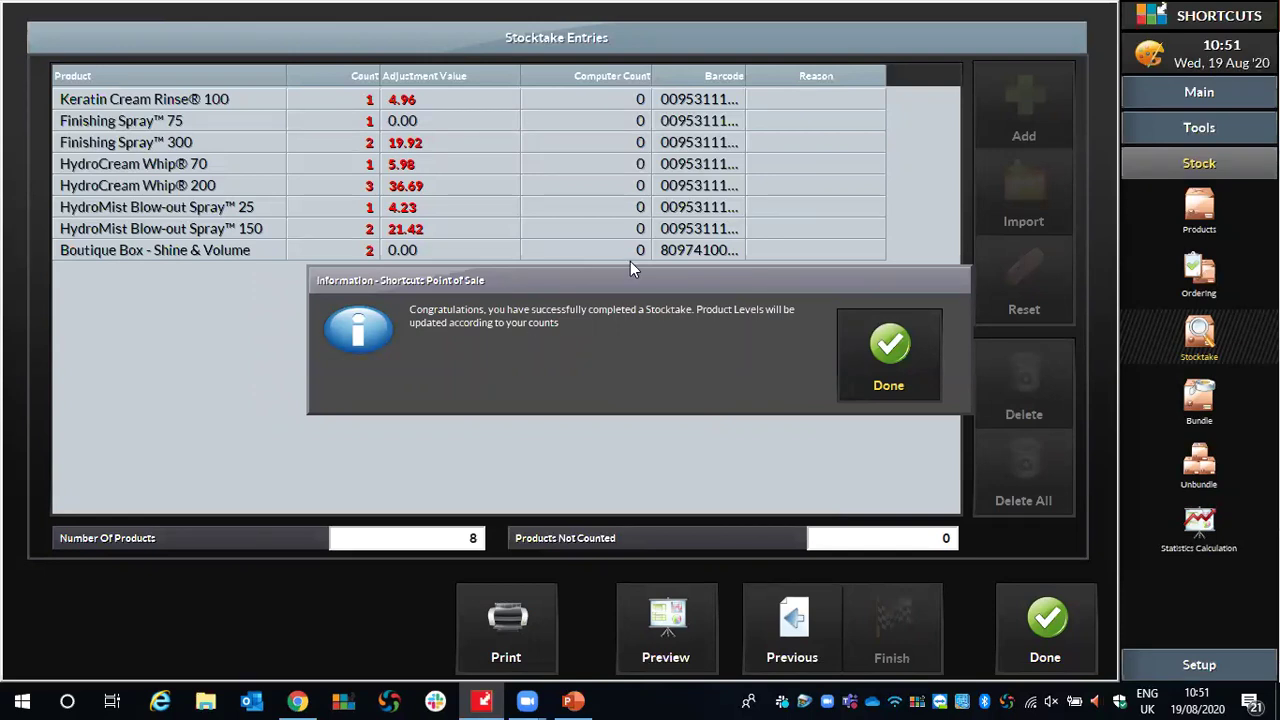
left_click(893, 345)
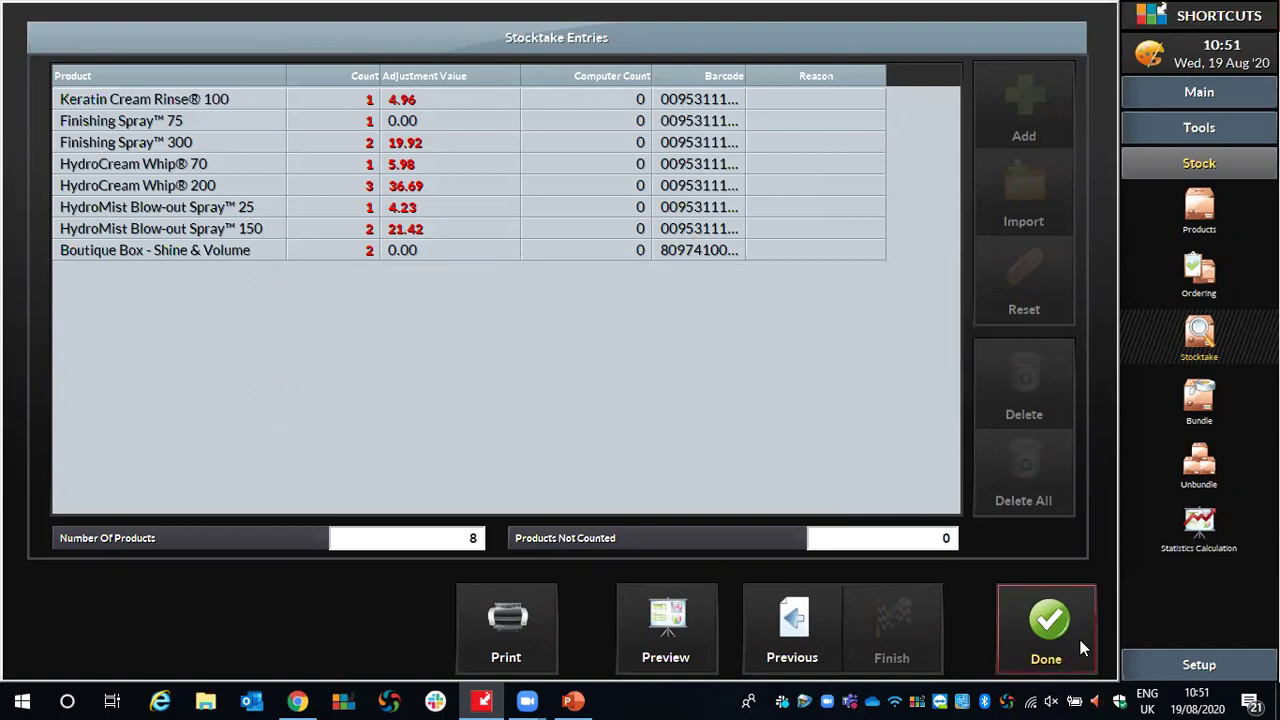
left_click(1005, 645)
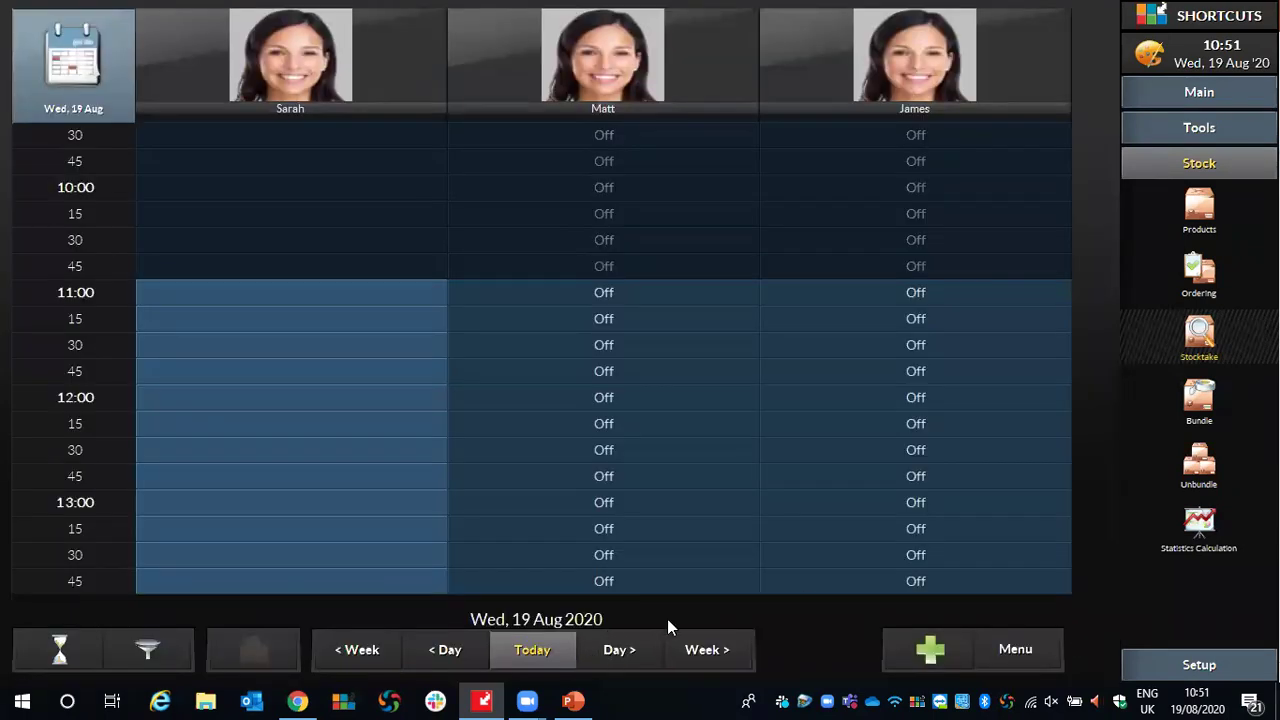
Open the product list and expand Paul Mitchell's Awupuhi line to check the current stock levels.
left_click(1200, 278)
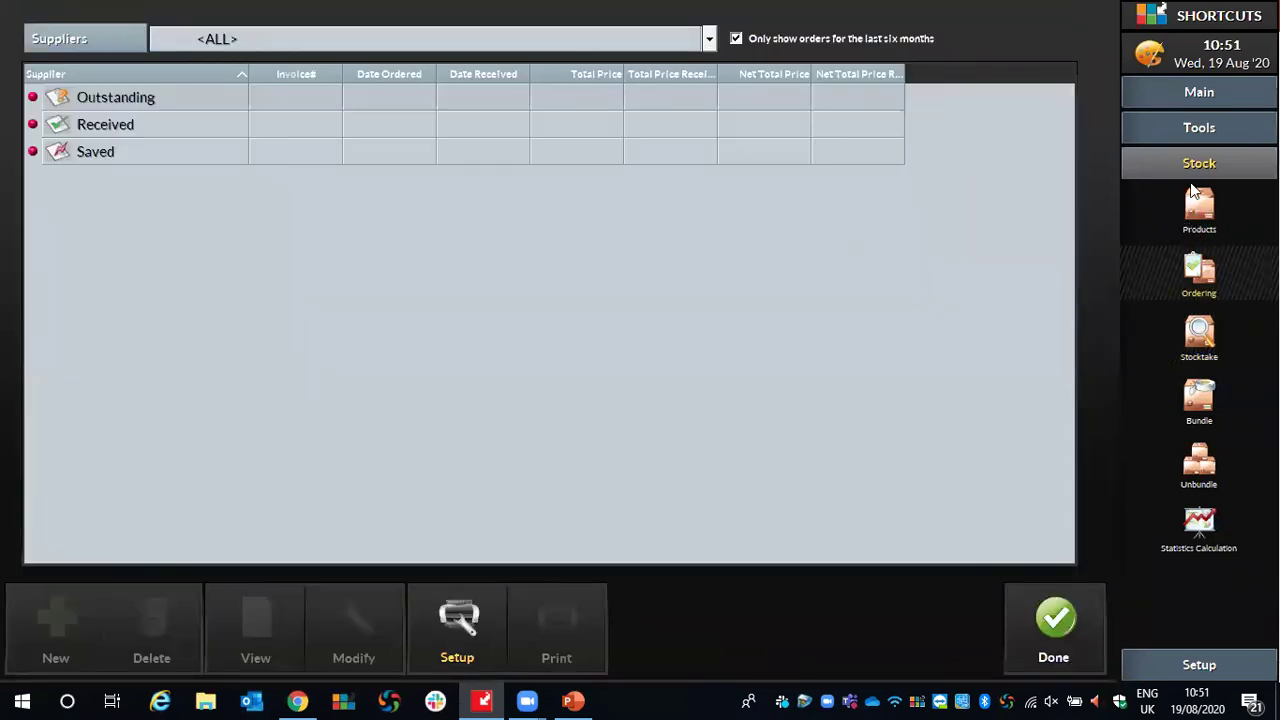
left_click(1205, 210)
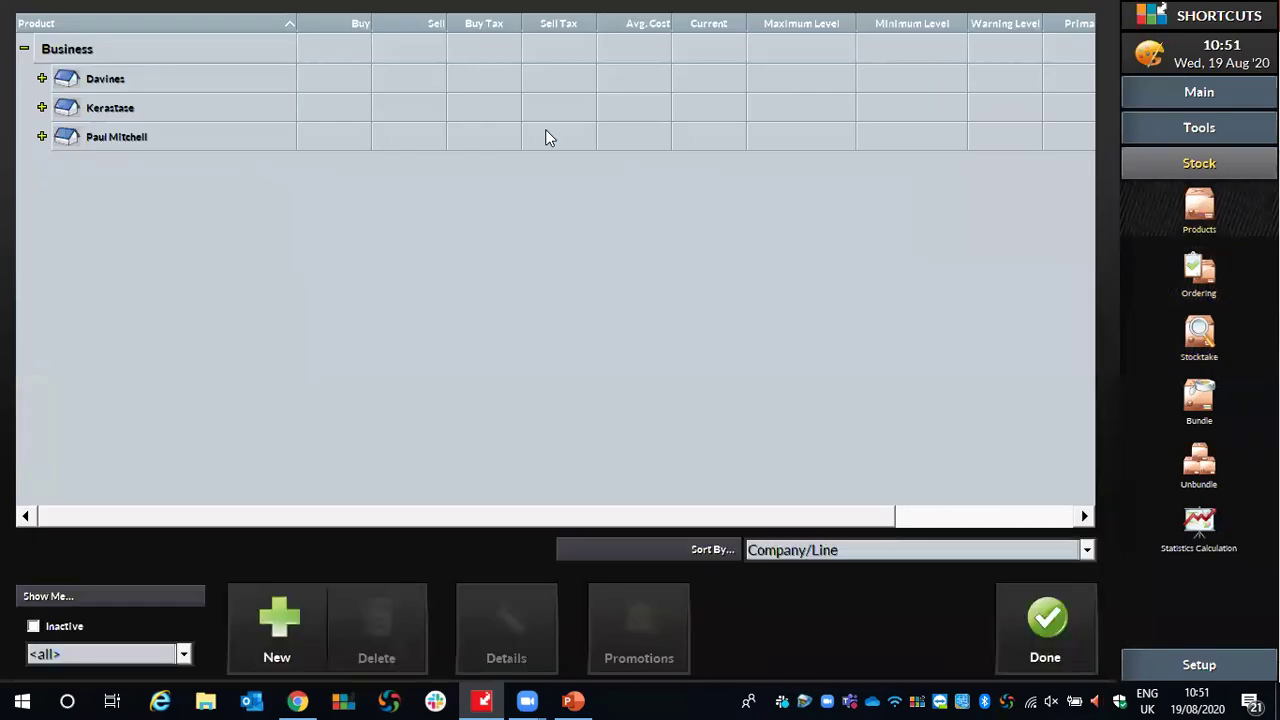
left_click(42, 138)
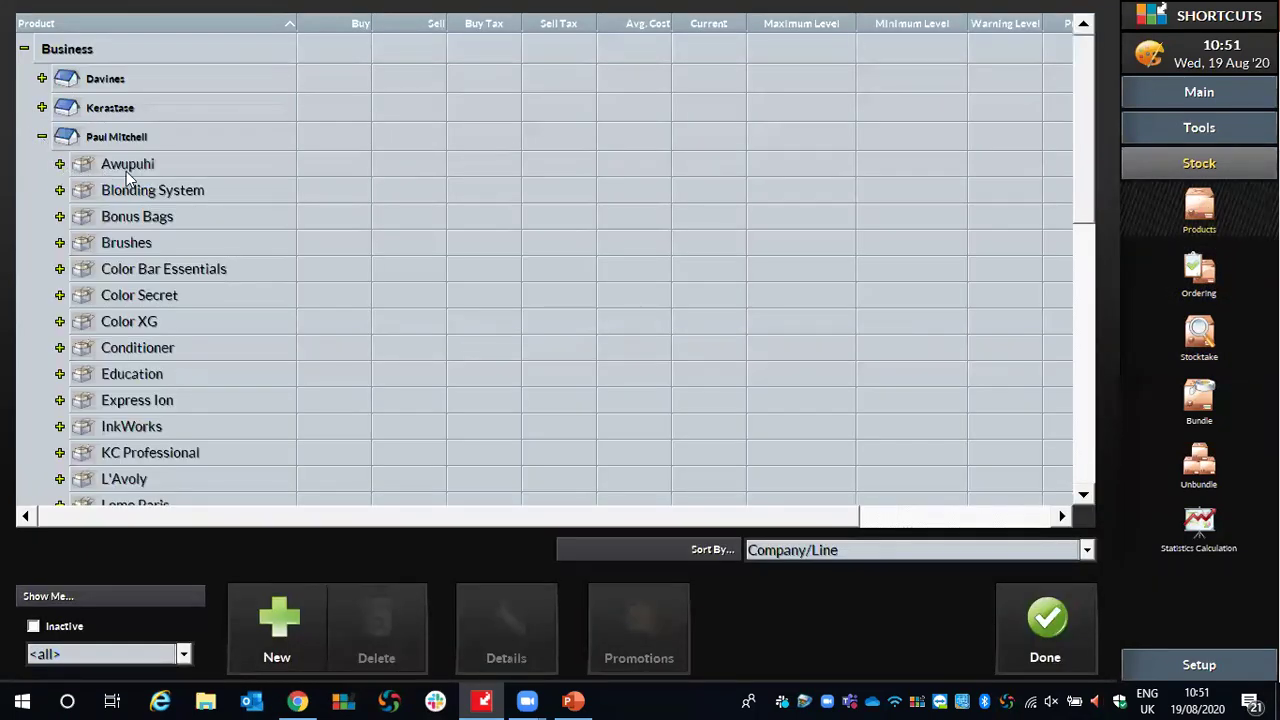
left_click(60, 164)
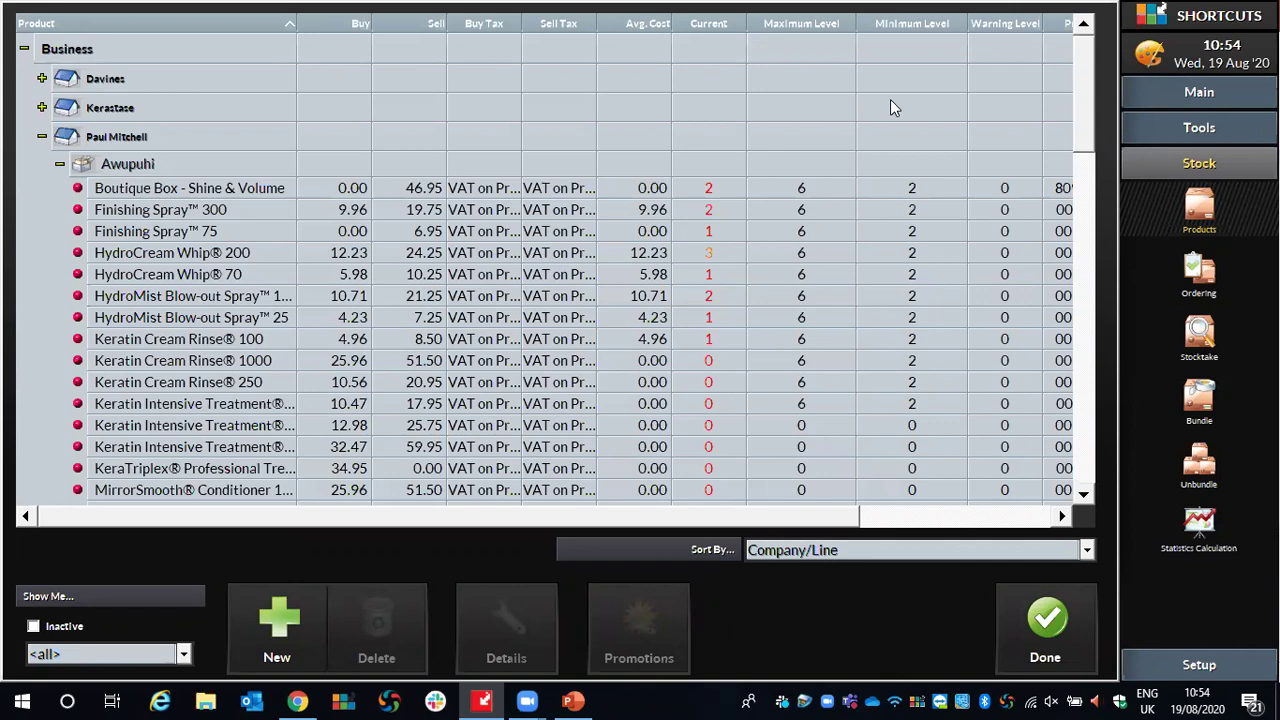
Collapse the Awupuhi line and the Paul Mitchell company and close the product list.
left_click(60, 164)
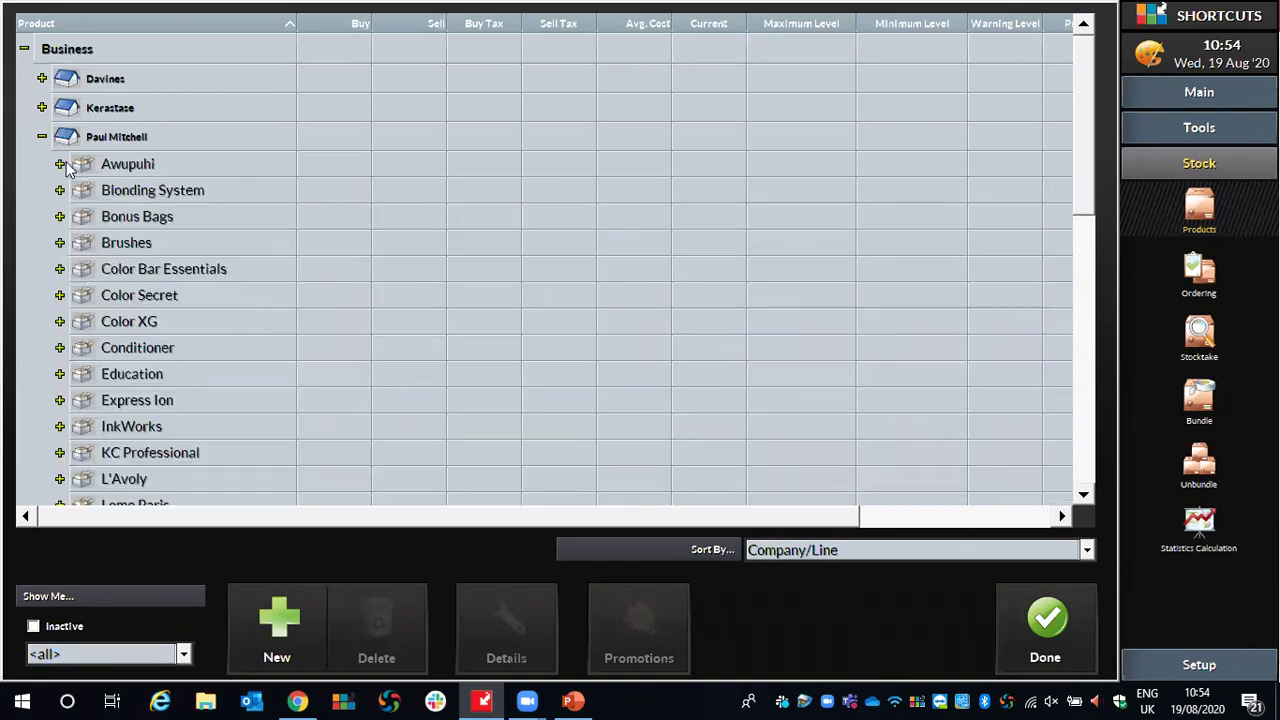
left_click(43, 138)
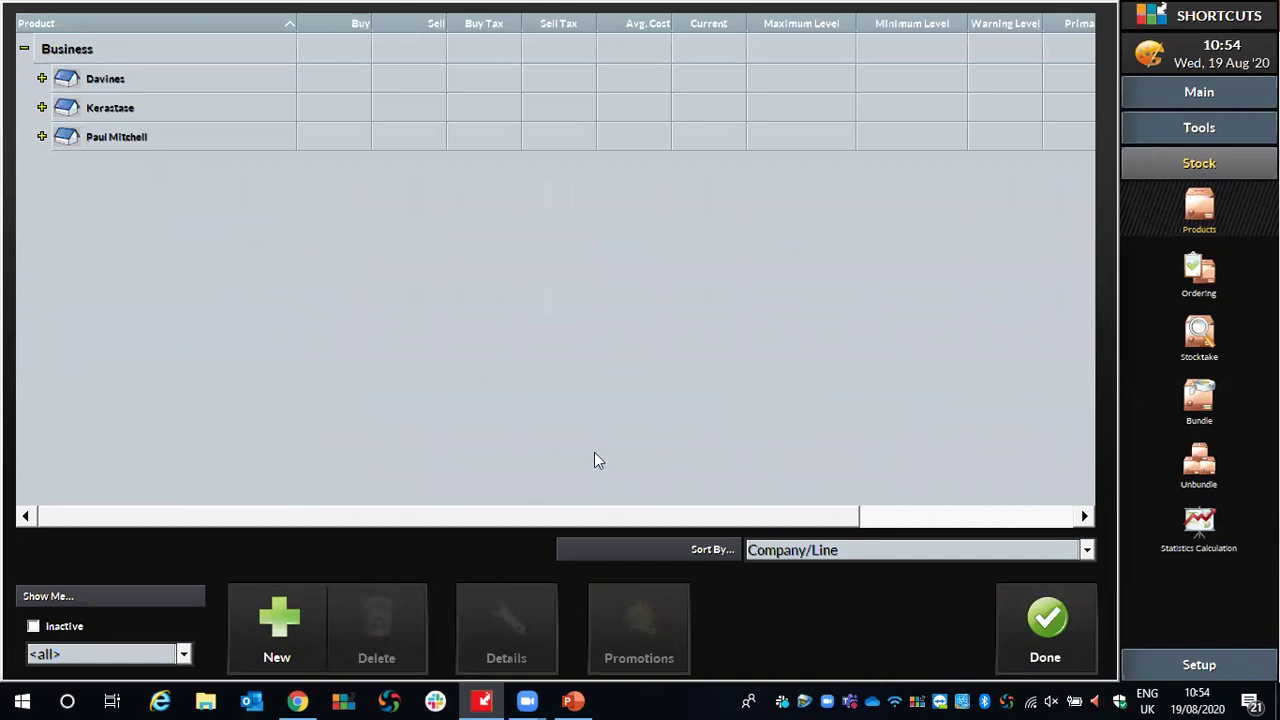
left_click(1040, 628)
left_click(1076, 600)
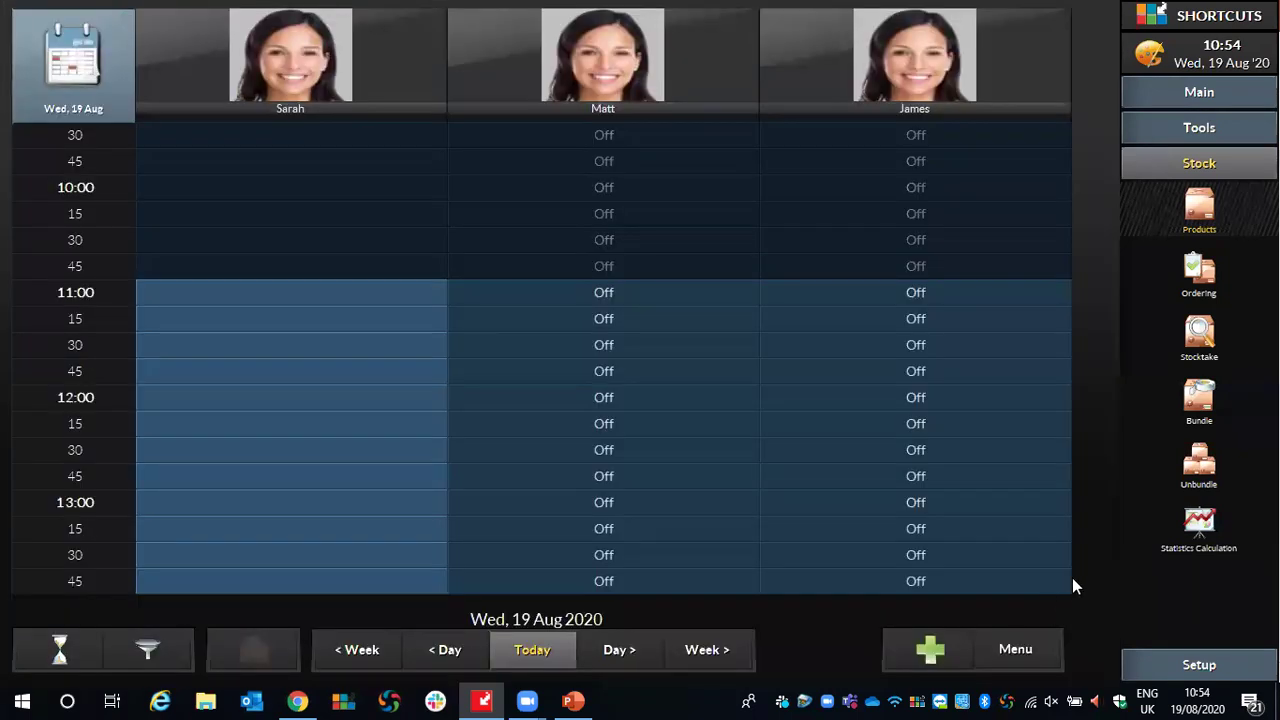
Reopen the product list and look through the Davines lines A New Colour, Activation and Alchemic Experience, collapsing each line after viewing.
left_click(1199, 218)
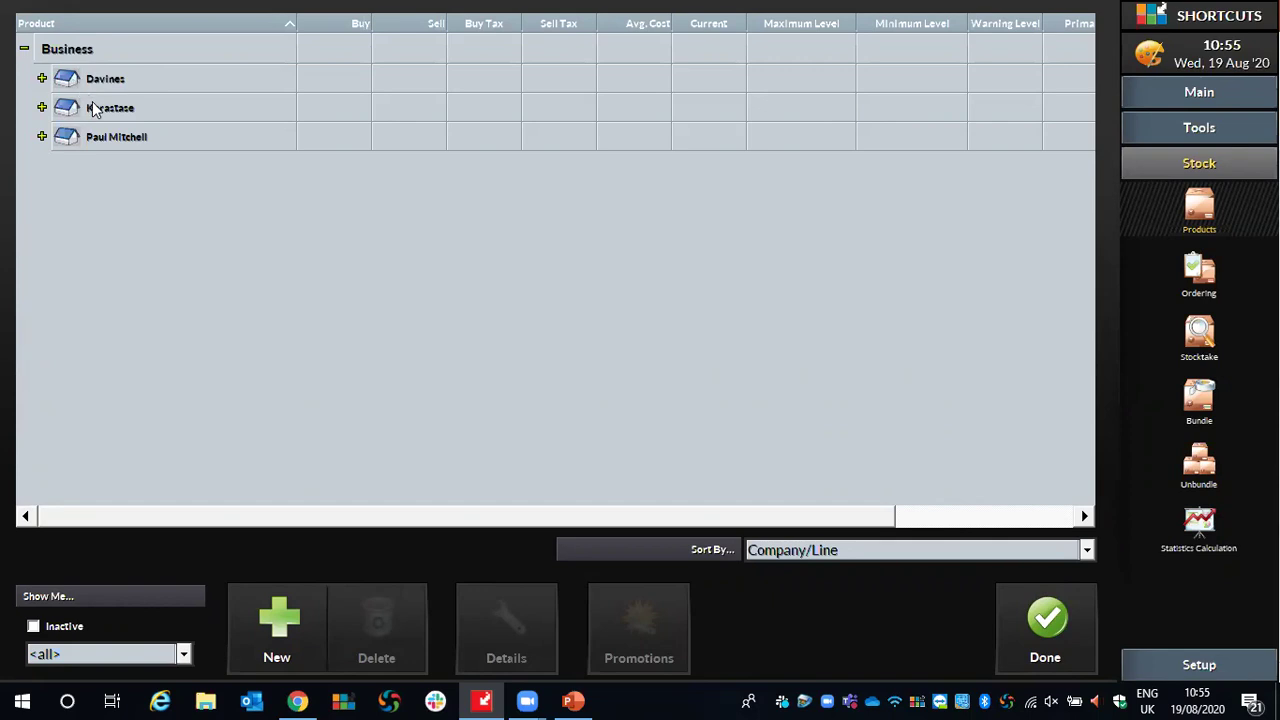
left_click(42, 78)
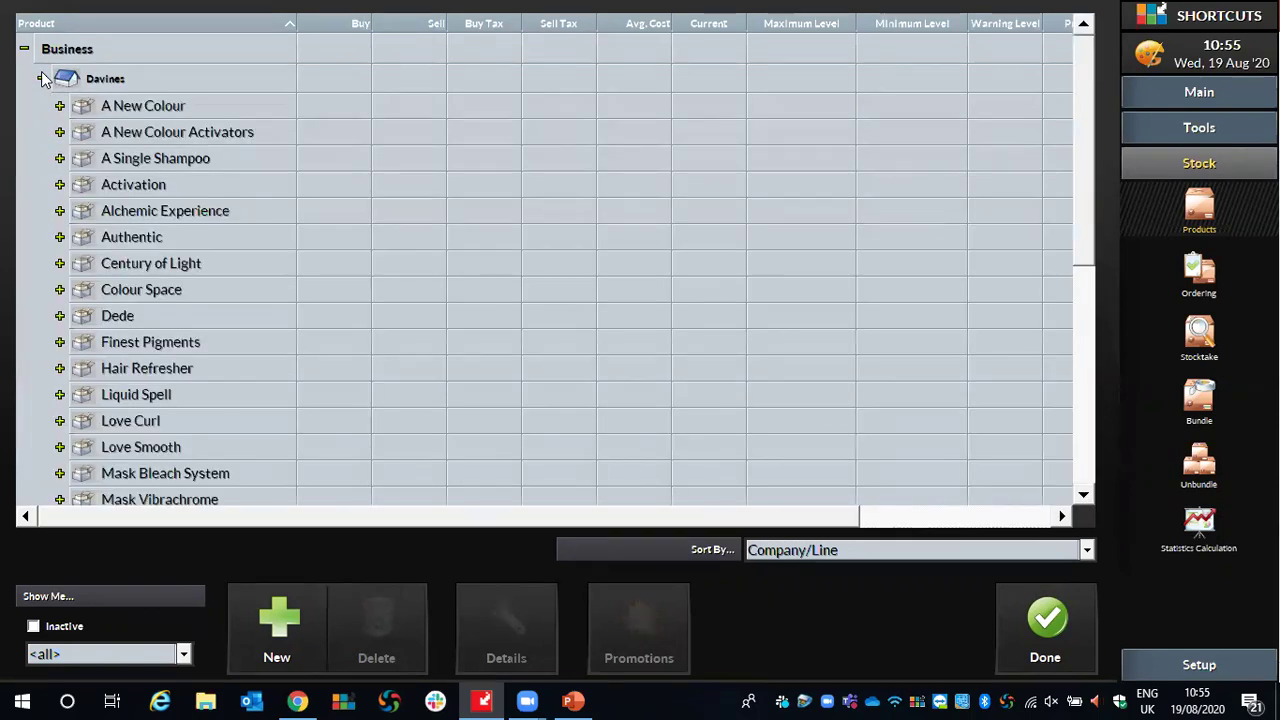
left_click(59, 105)
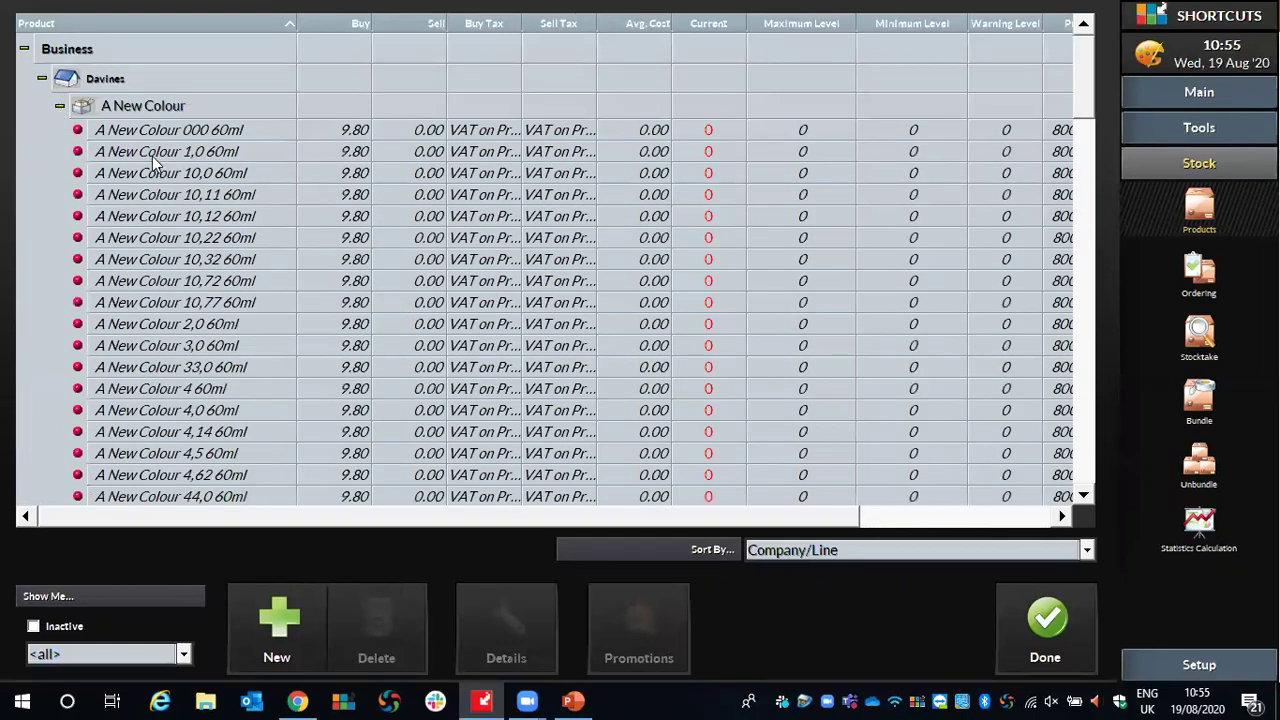
left_click(60, 106)
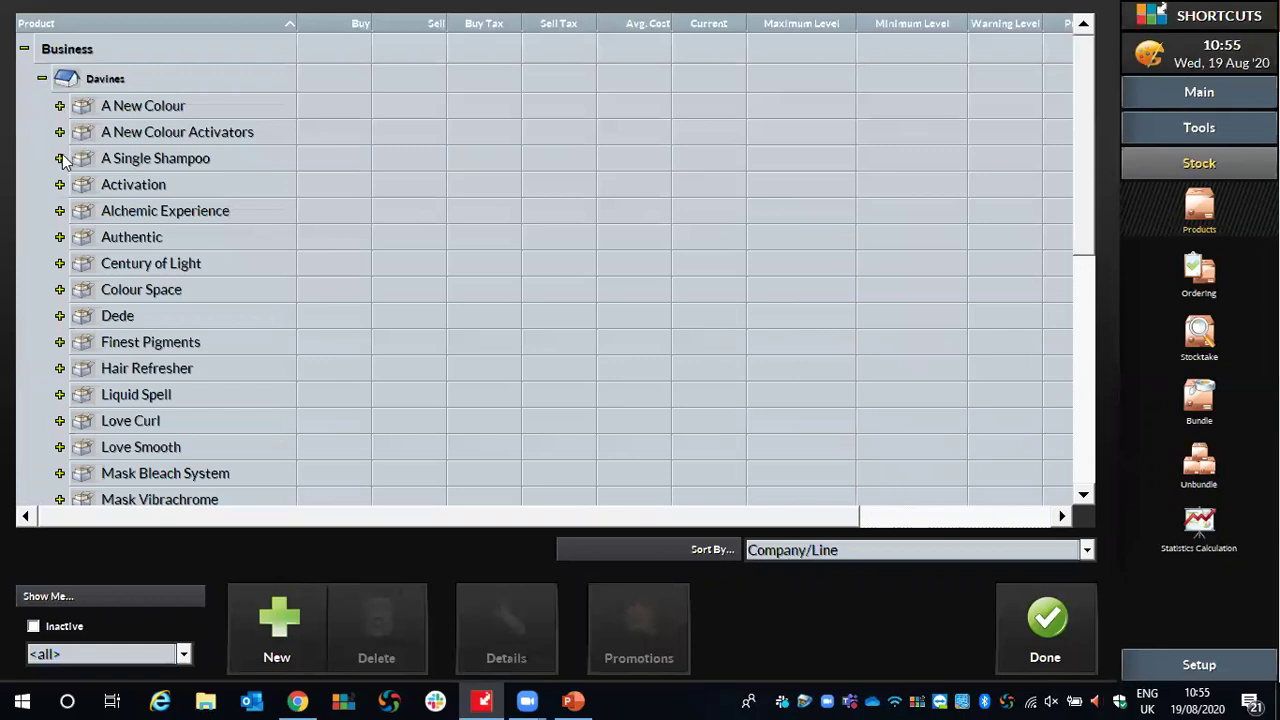
left_click(59, 184)
scroll(110, 205, "down", 1)
scroll(110, 207, "up", 1)
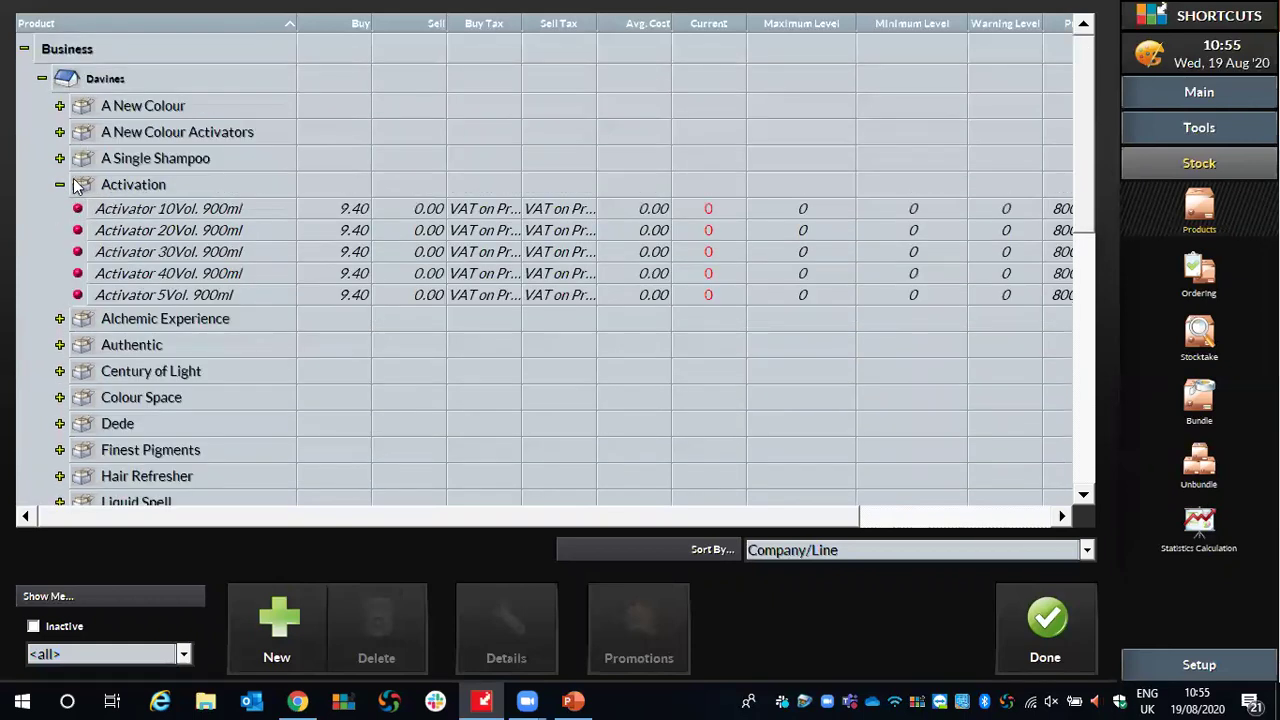
left_click(59, 184)
left_click(59, 210)
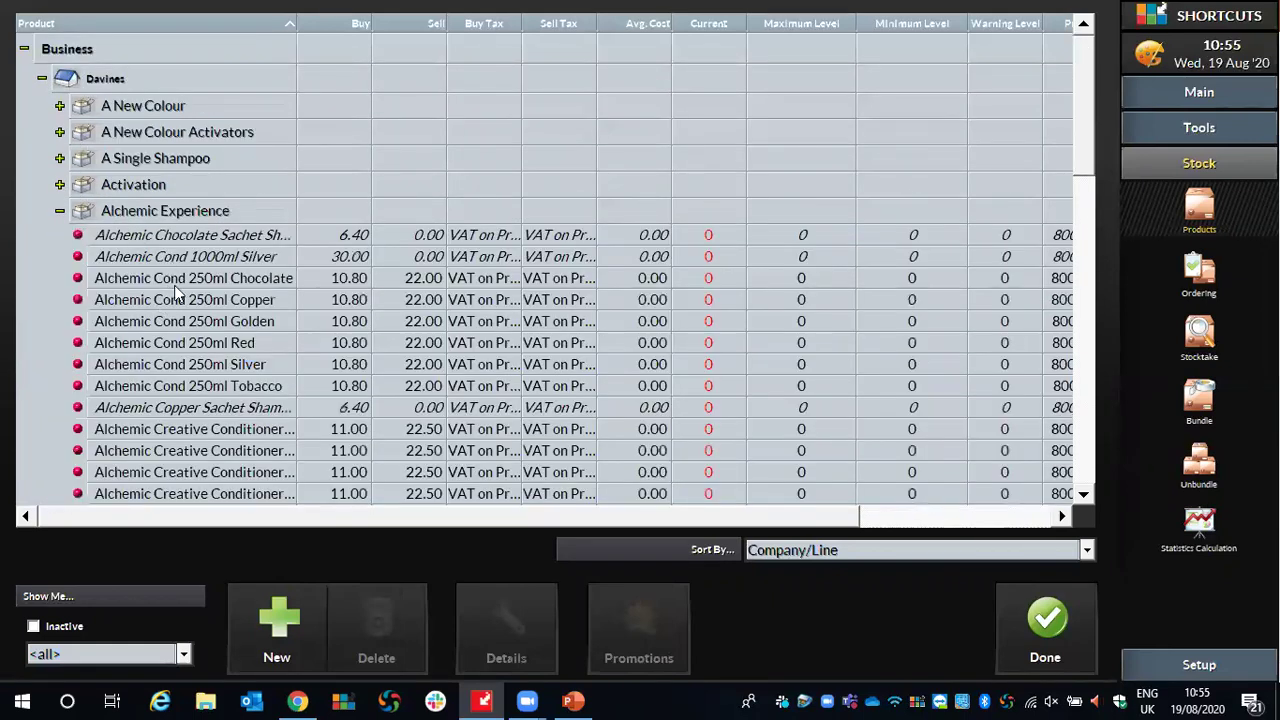
left_click(60, 211)
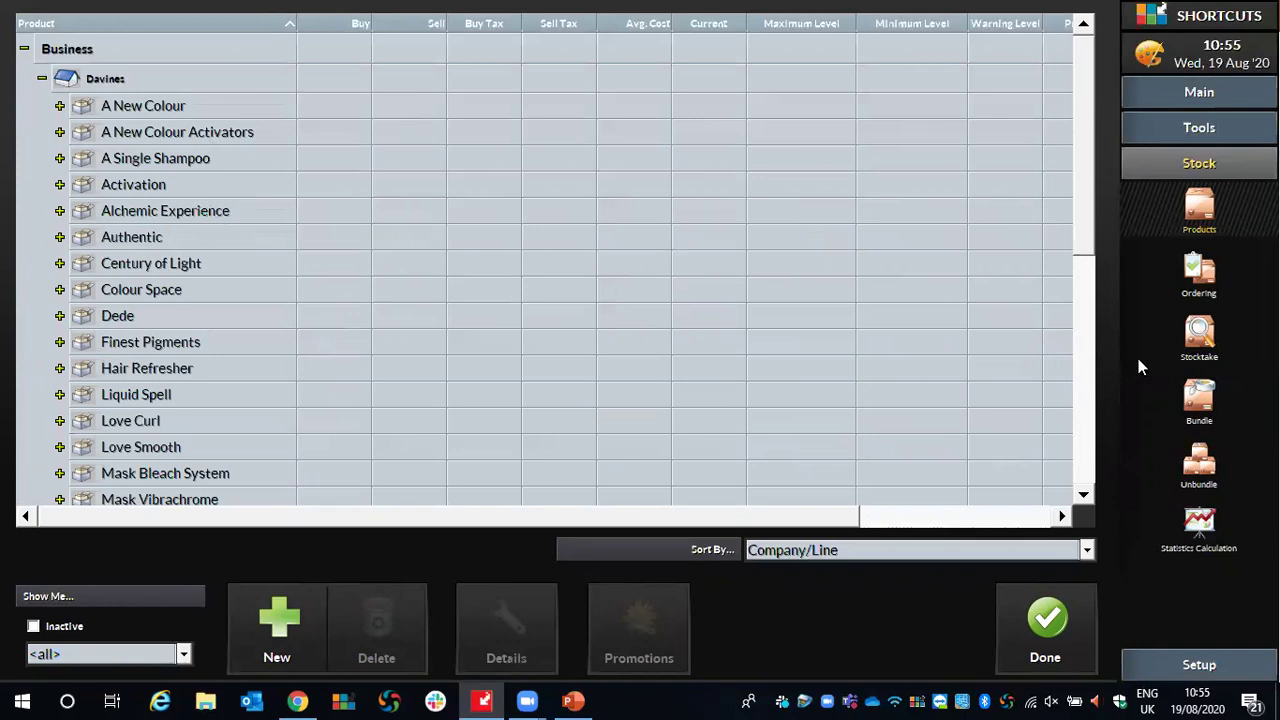
Create a new stocktake with the description Test and continue to its entries.
left_click(1195, 336)
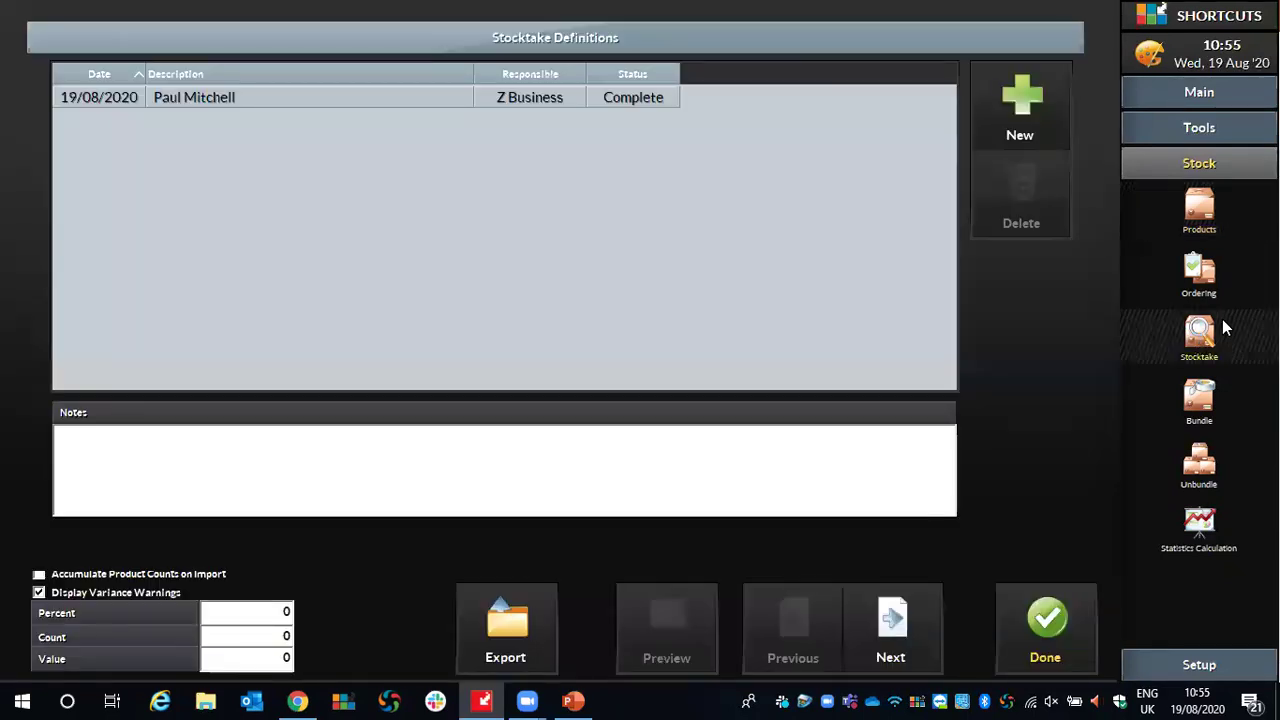
left_click(1020, 110)
type("Test")
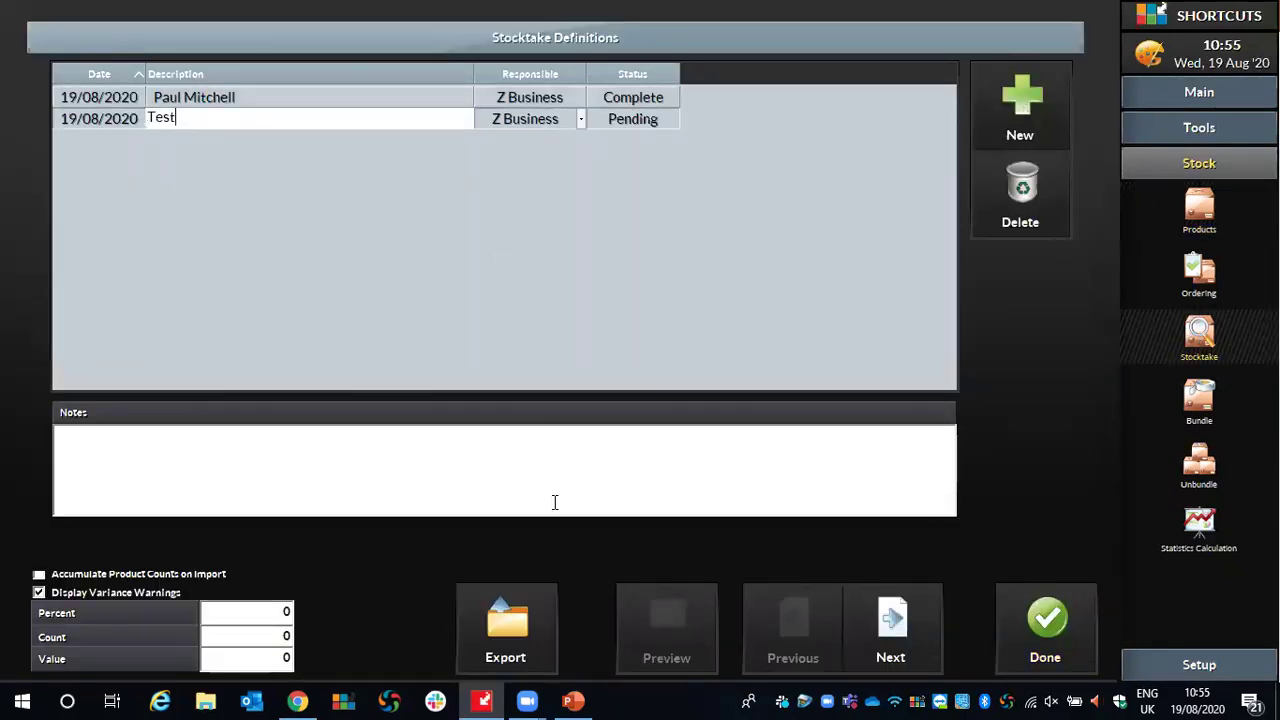
left_click(885, 604)
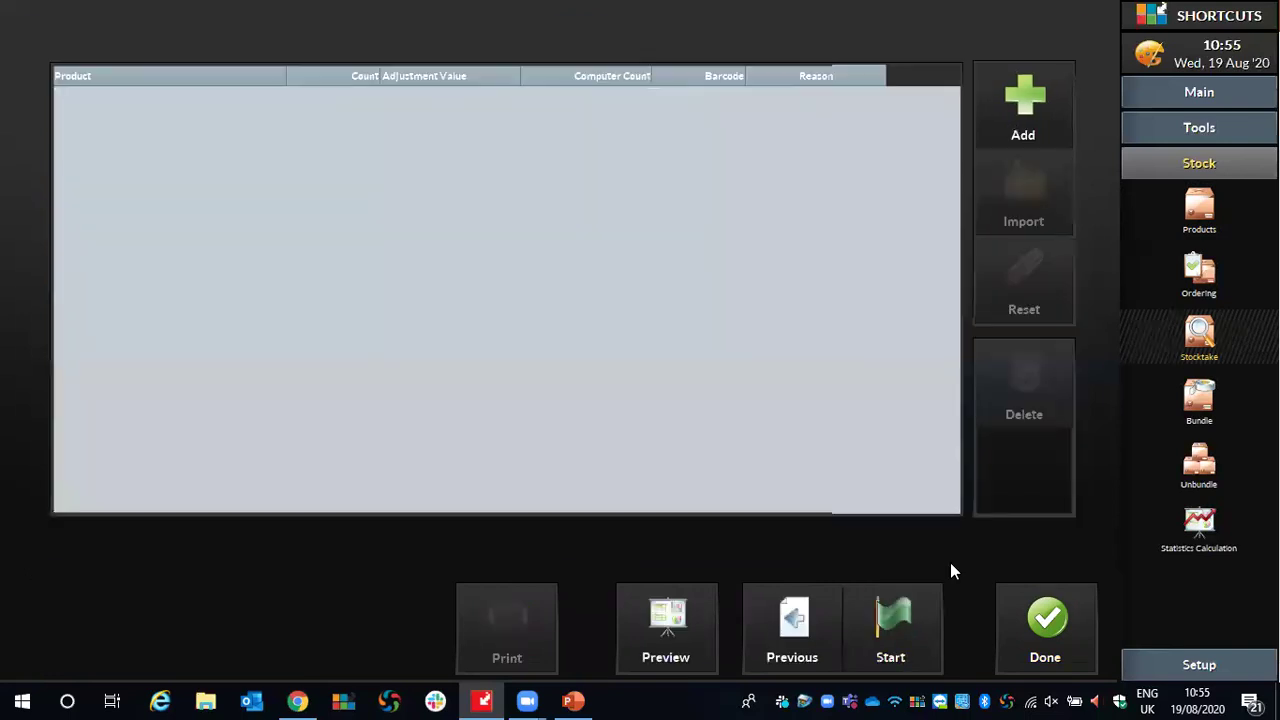
Open the product selection and look at the Davines line A New Colour and the Kerastase company, collapsing them again.
left_click(1035, 98)
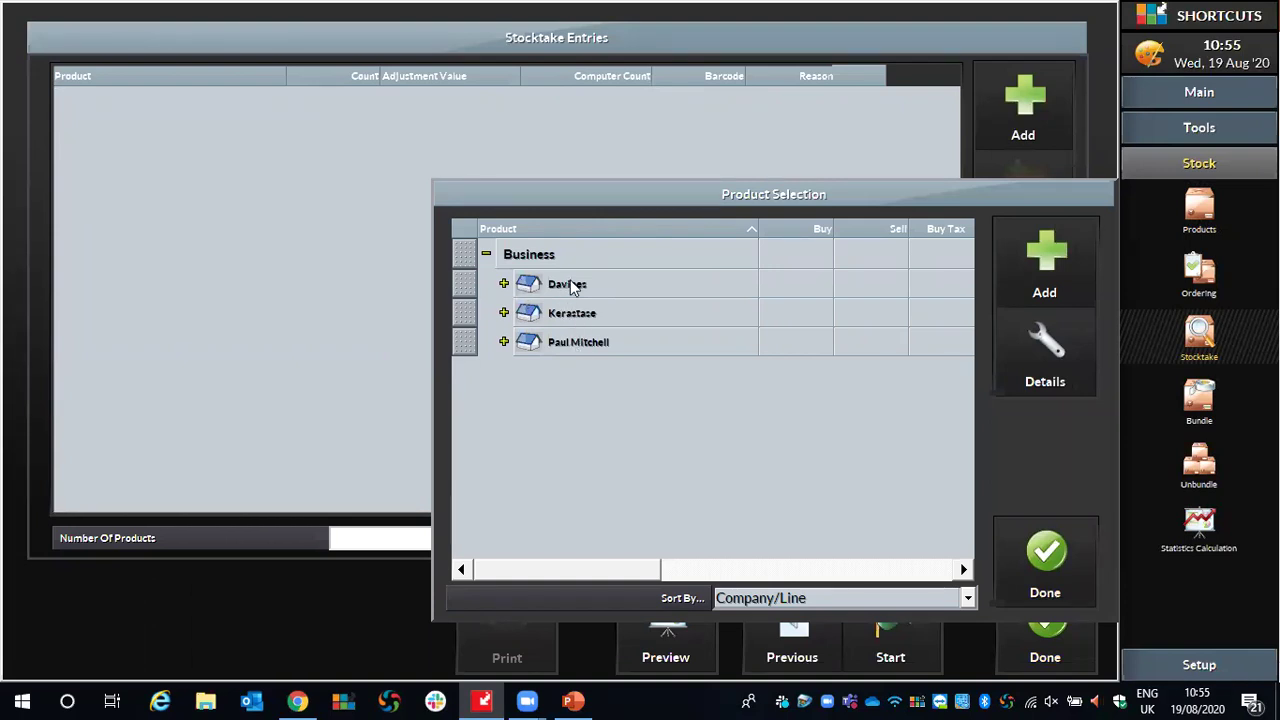
left_click(504, 284)
left_click(521, 311)
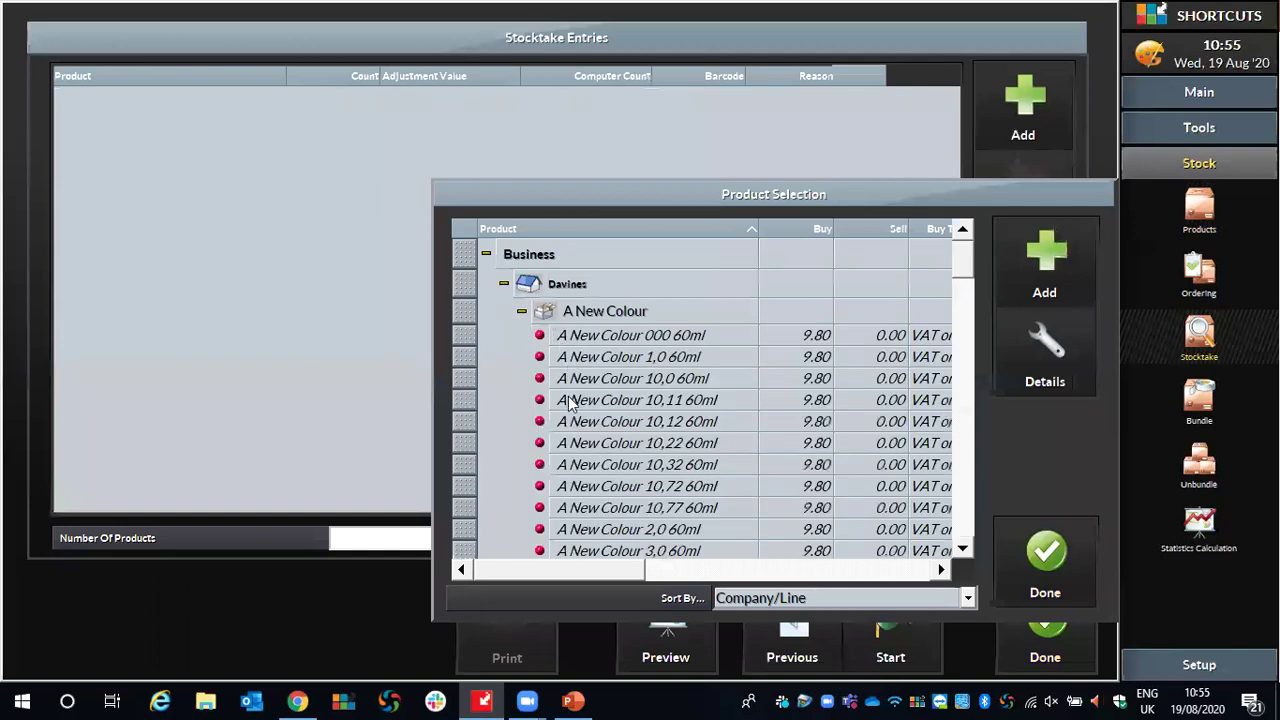
left_click(521, 311)
left_click(504, 284)
left_click(504, 313)
left_click(504, 313)
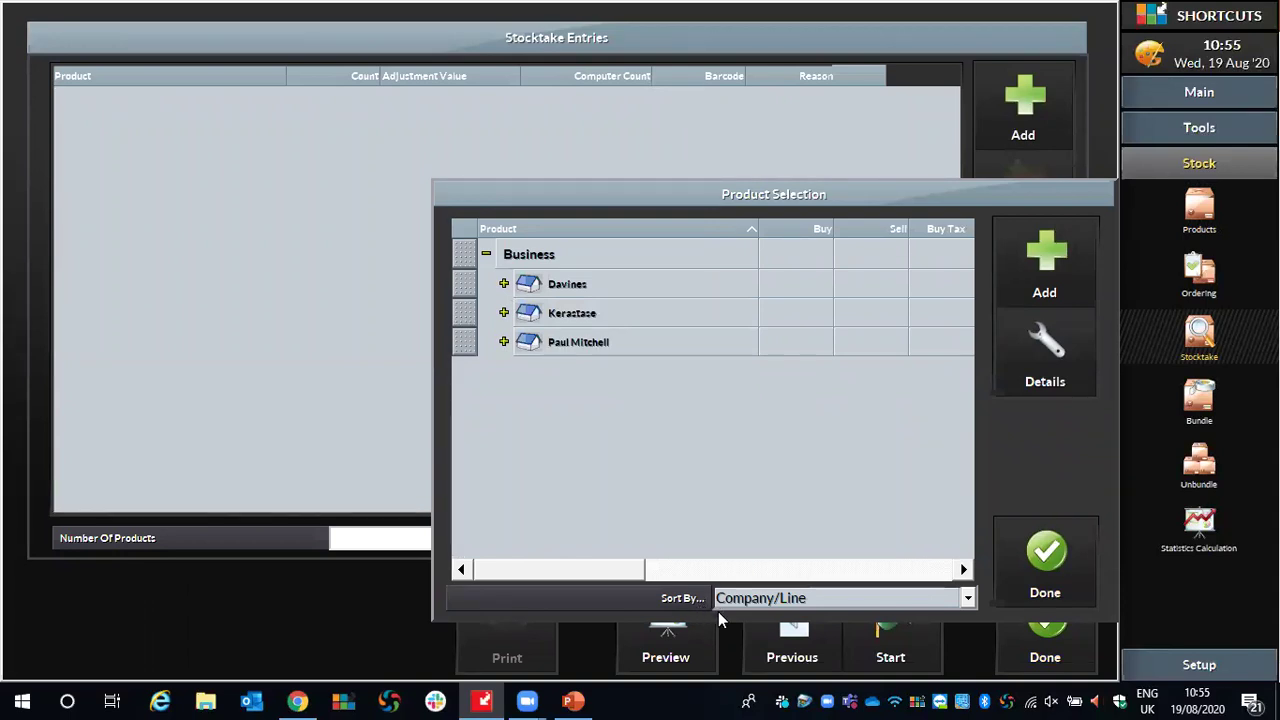
Sort the product selection by Supplier to view its grouping, and close it and the stocktake entries without adding products.
left_click(884, 599)
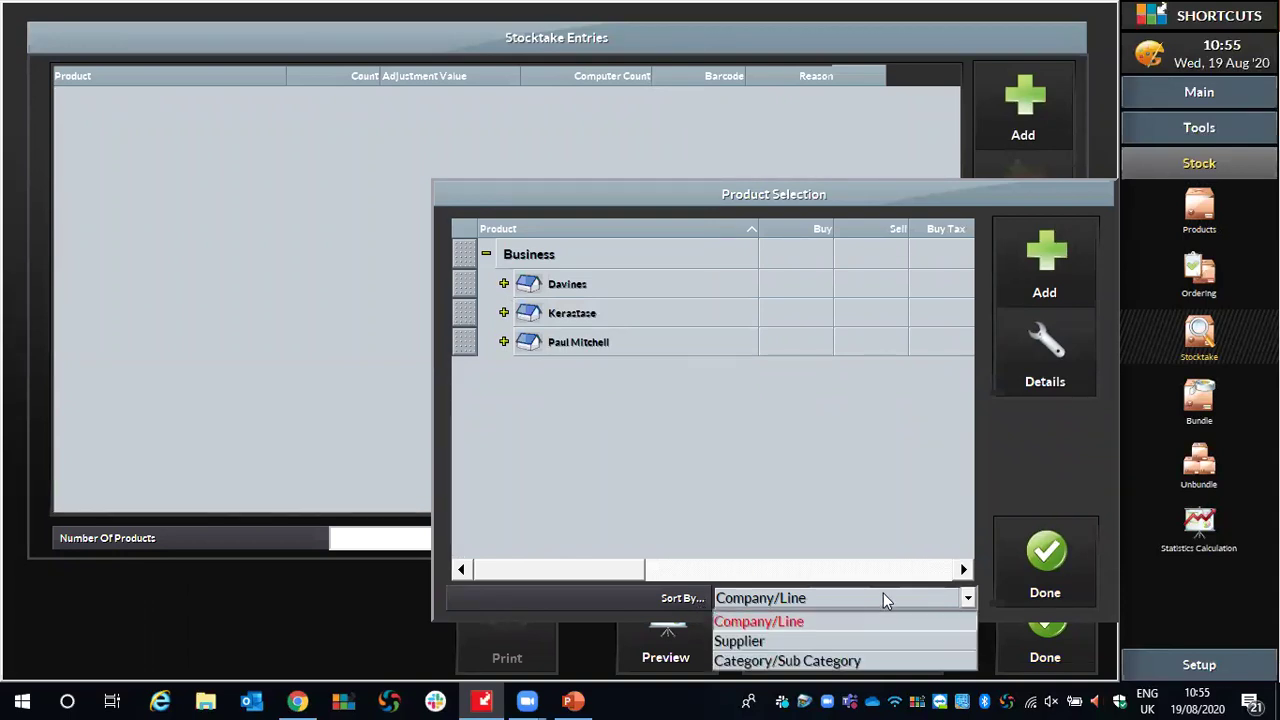
left_click(770, 643)
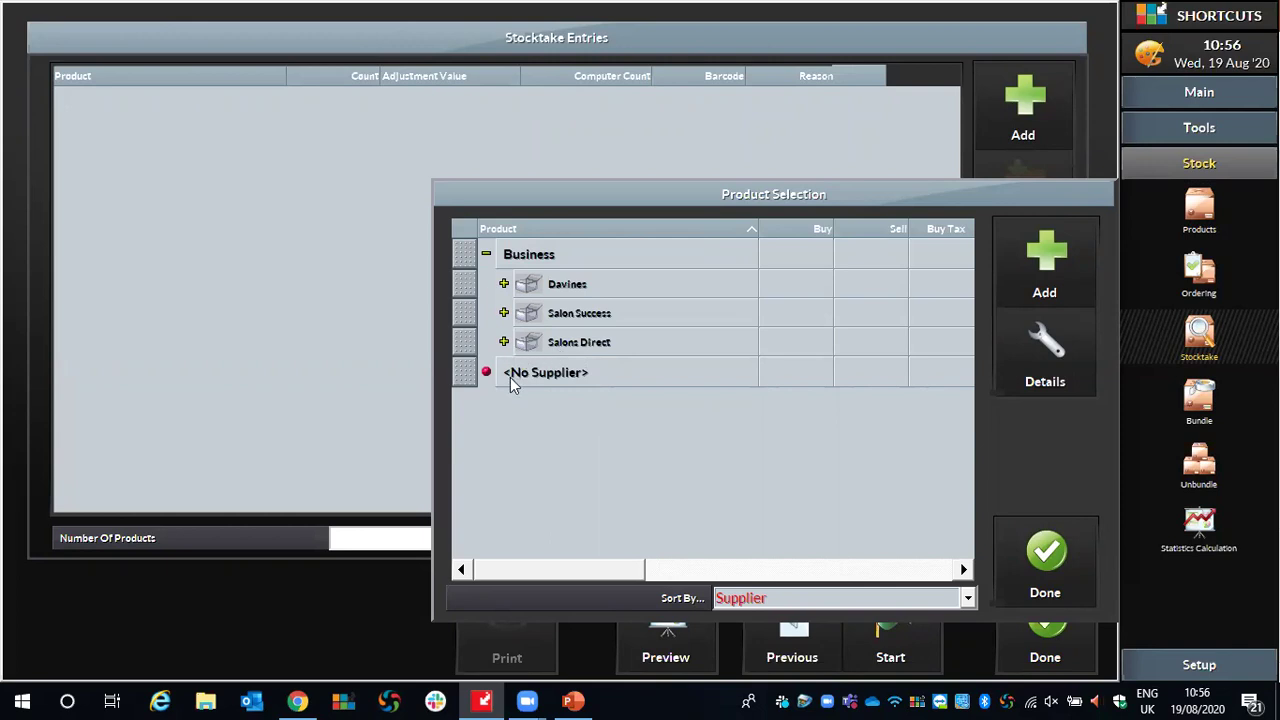
left_click(1030, 542)
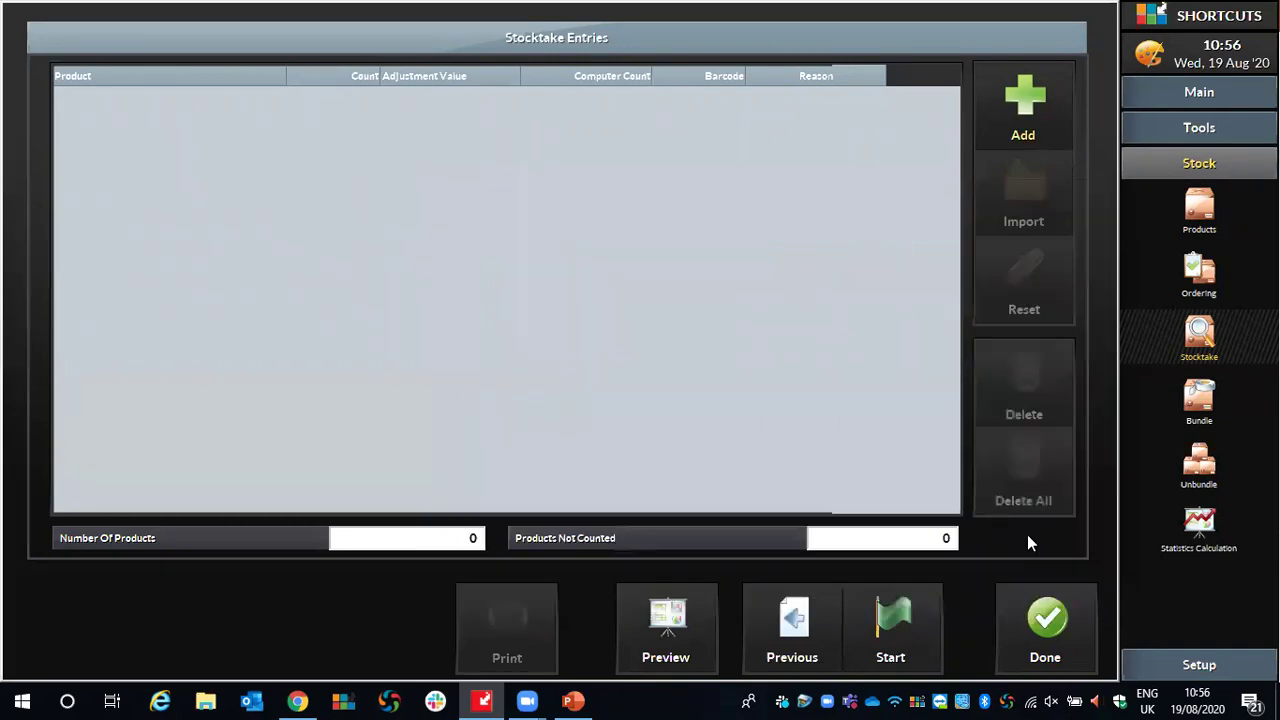
left_click(1027, 596)
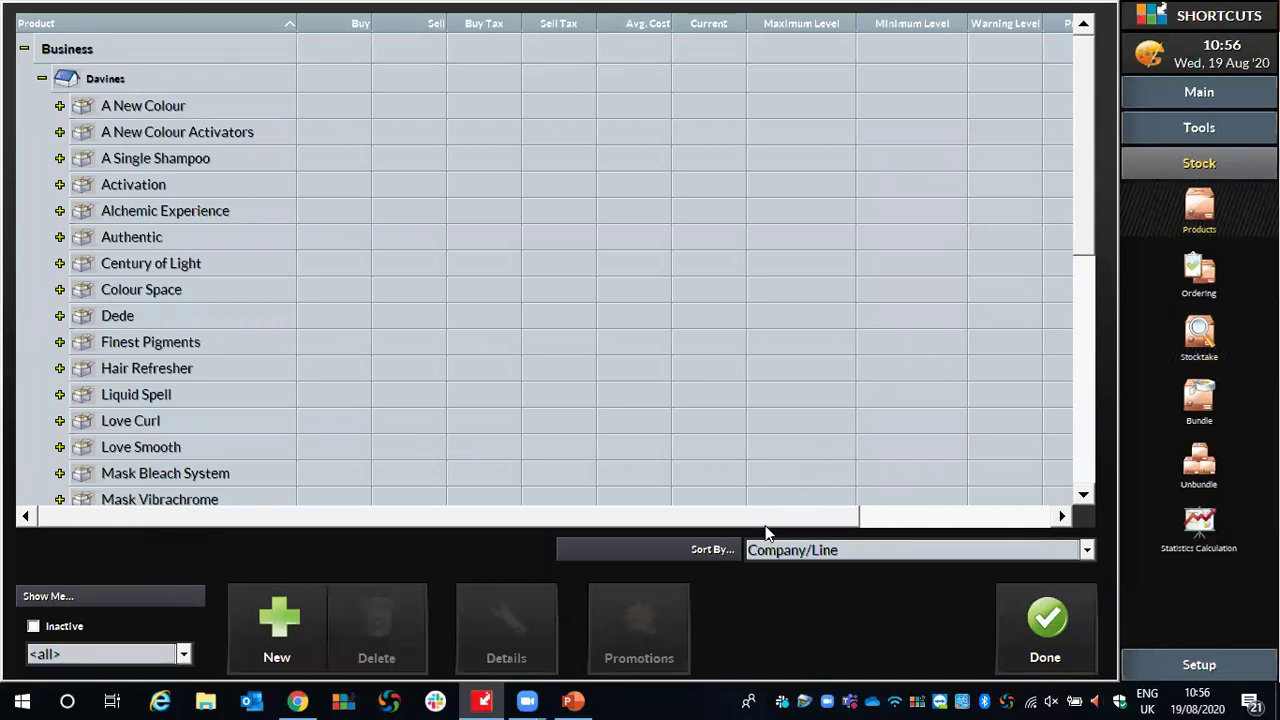
Sort the product list by Supplier to view the products grouped by supplier, and close the list.
left_click(1084, 551)
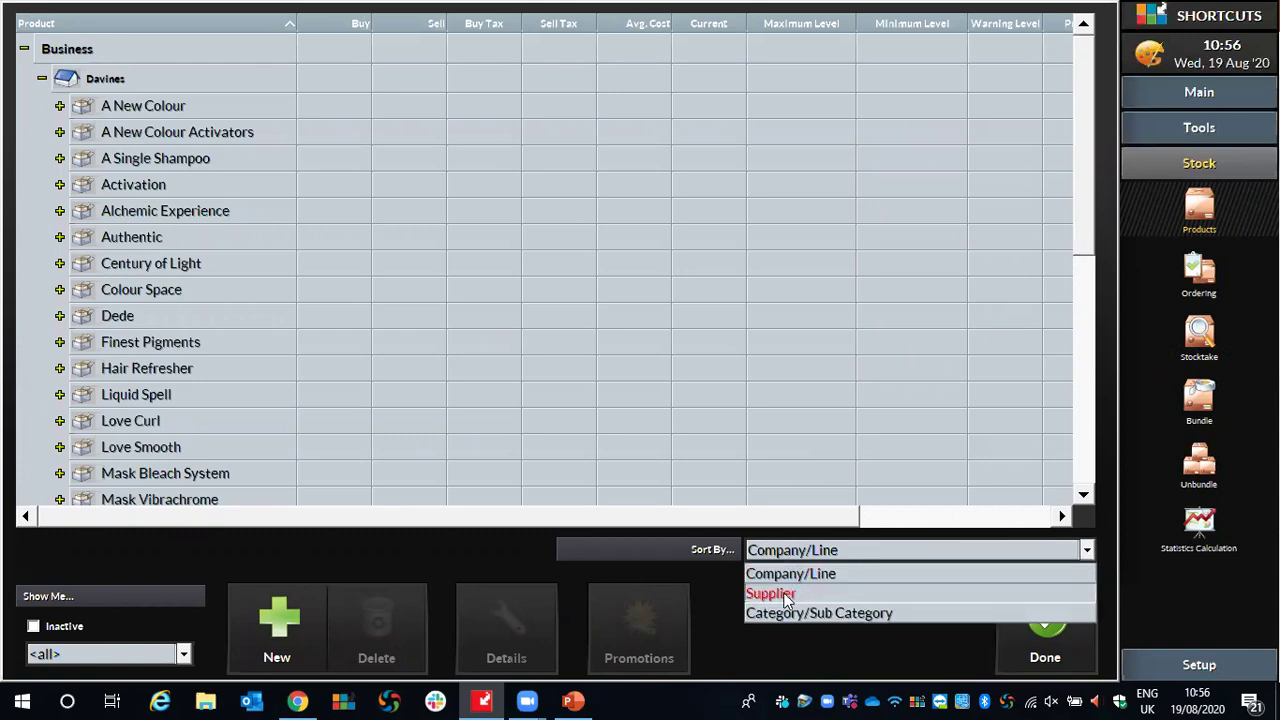
left_click(762, 595)
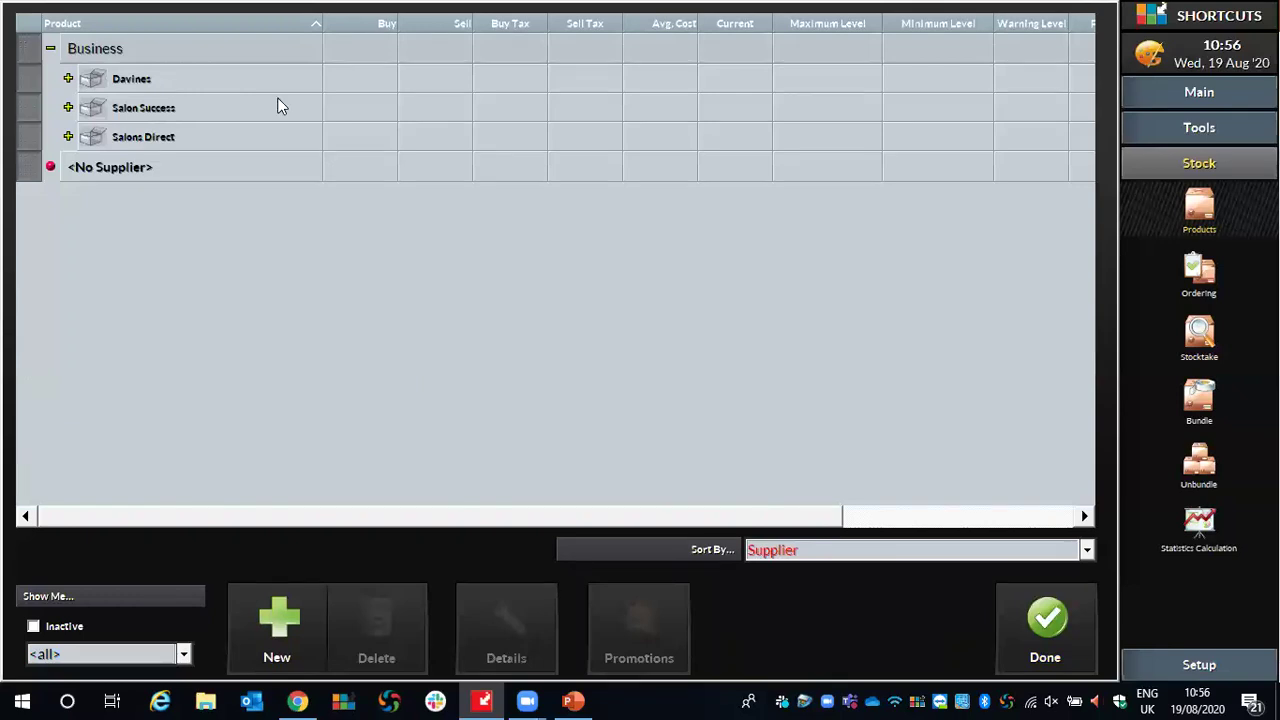
left_click(1041, 650)
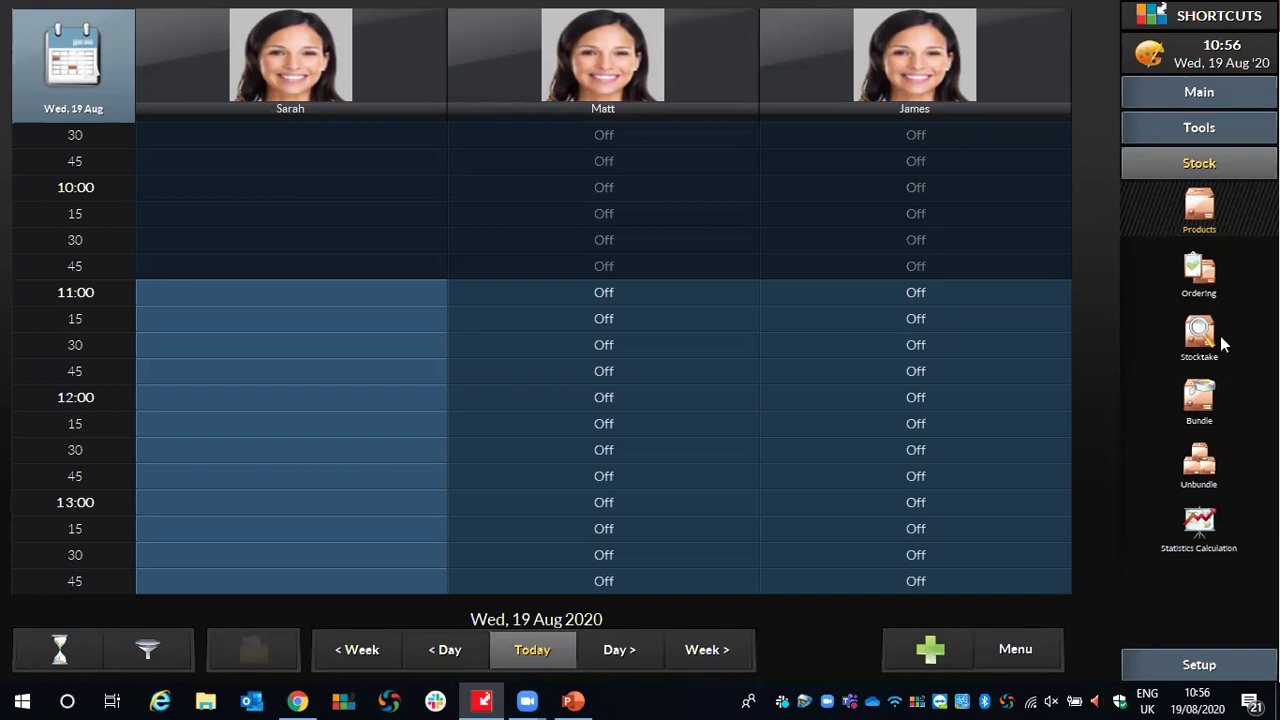
Go to the stocktake definitions, select the pending Test stocktake, and continue to its entries.
left_click(1185, 215)
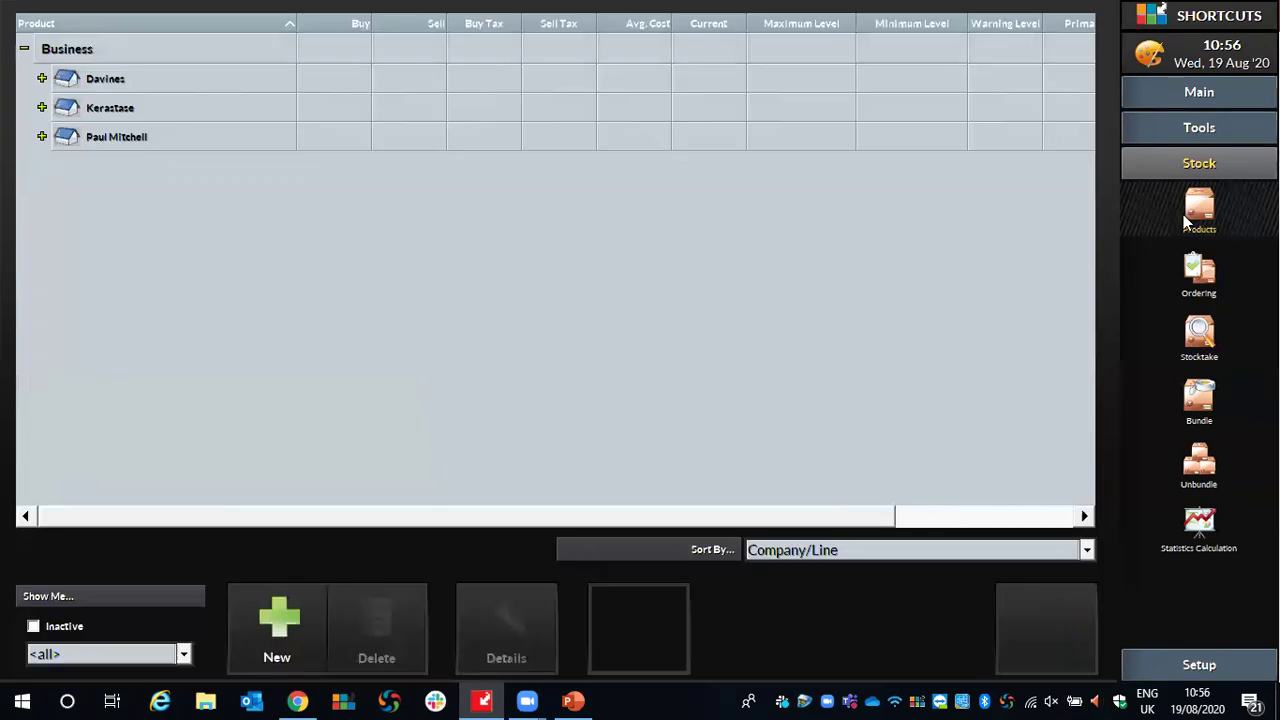
left_click(1203, 334)
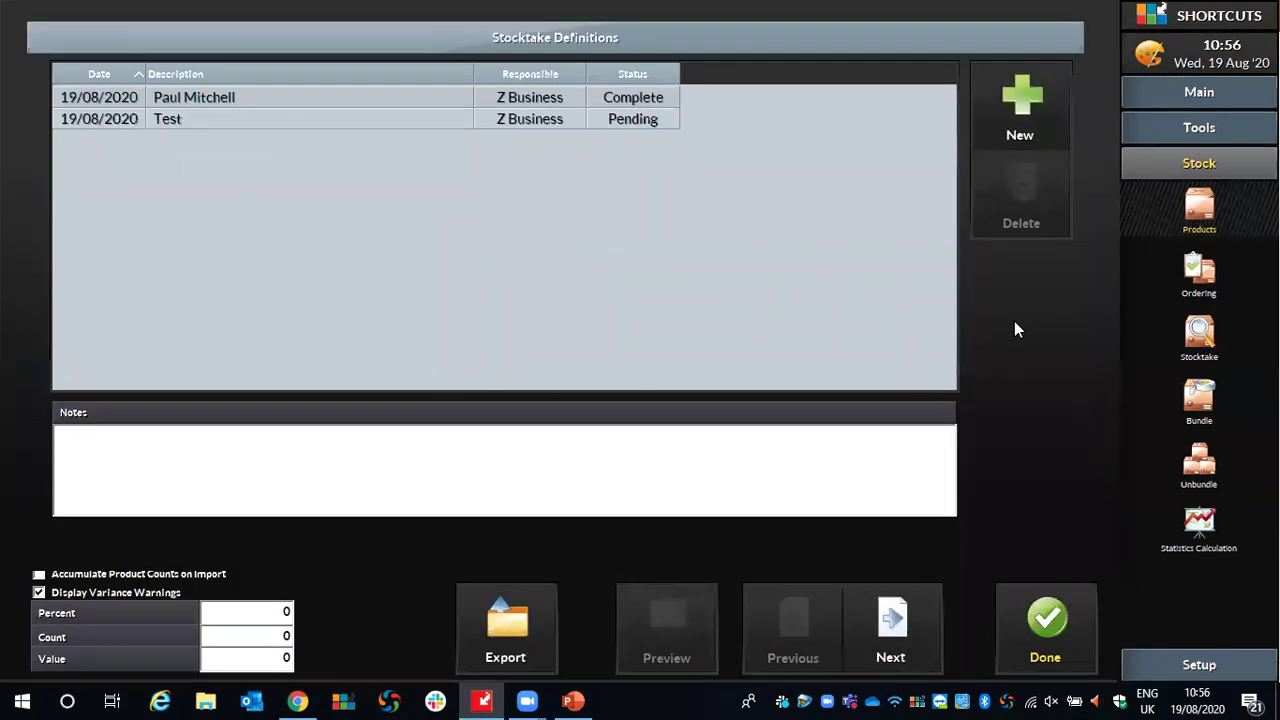
left_click(270, 120)
left_click(890, 625)
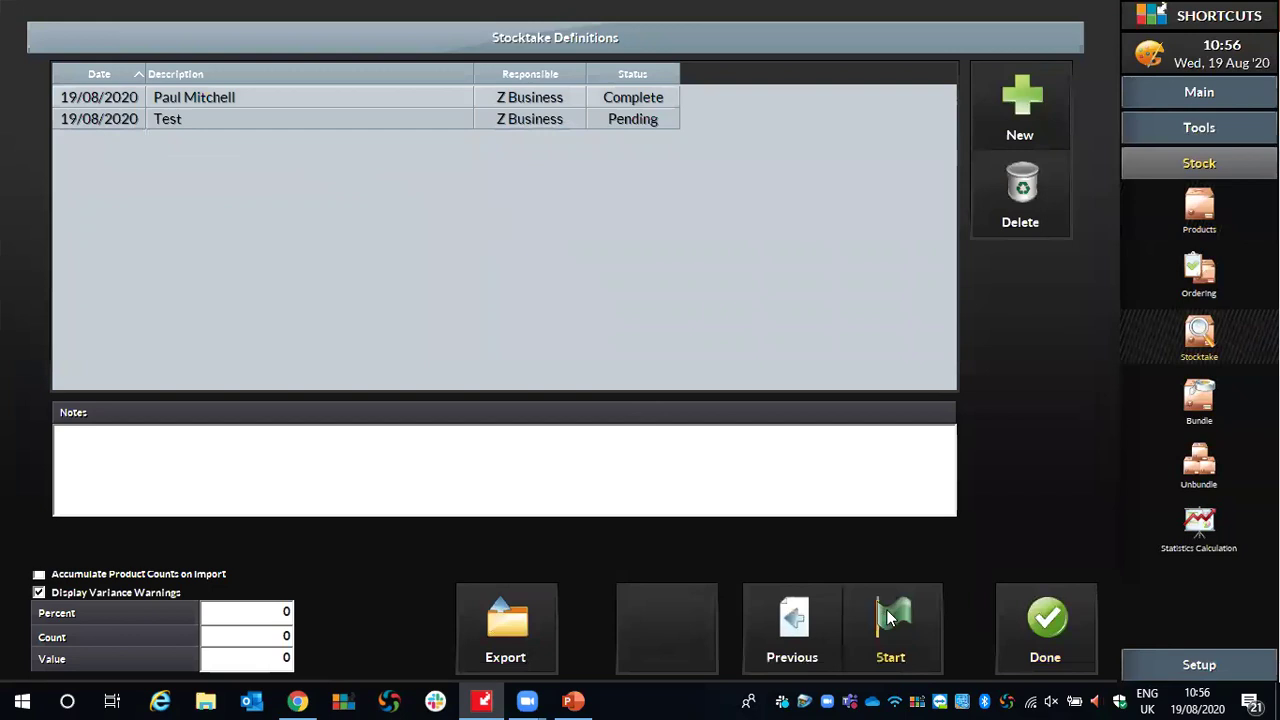
Open the product selection for the Test stocktake, view the available sorting options, and close it without adding products.
left_click(1031, 94)
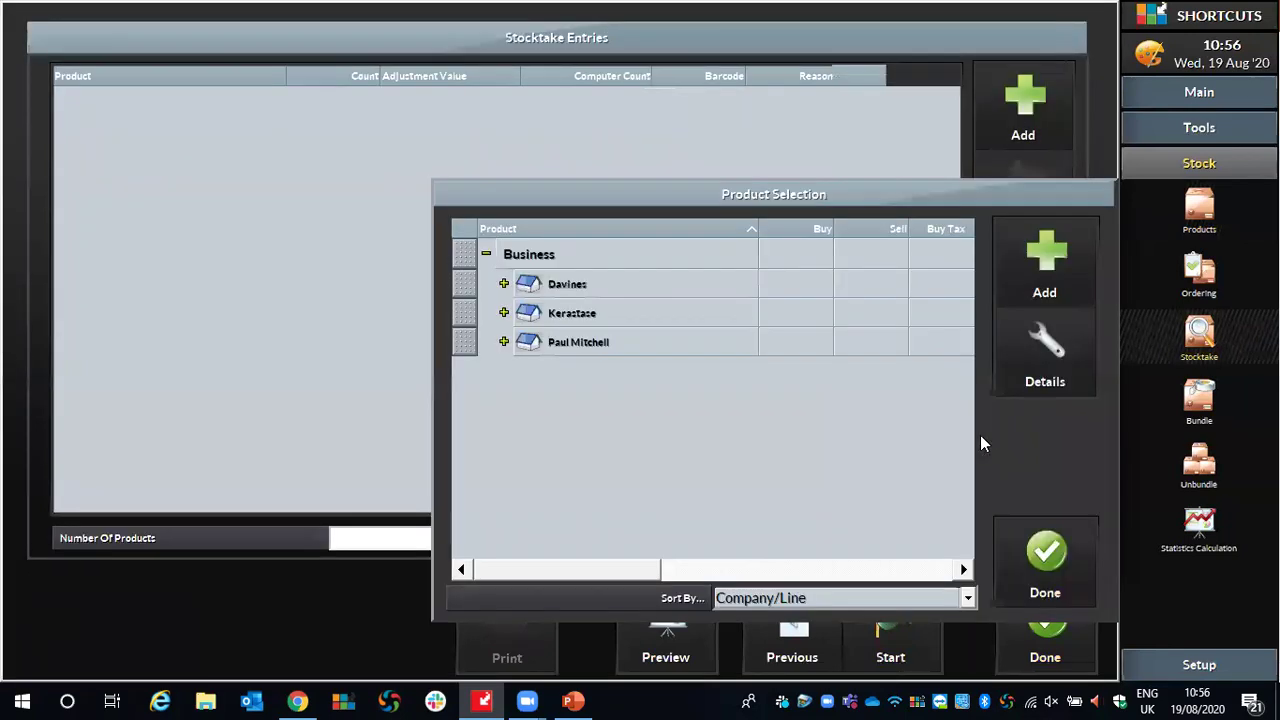
left_click(770, 598)
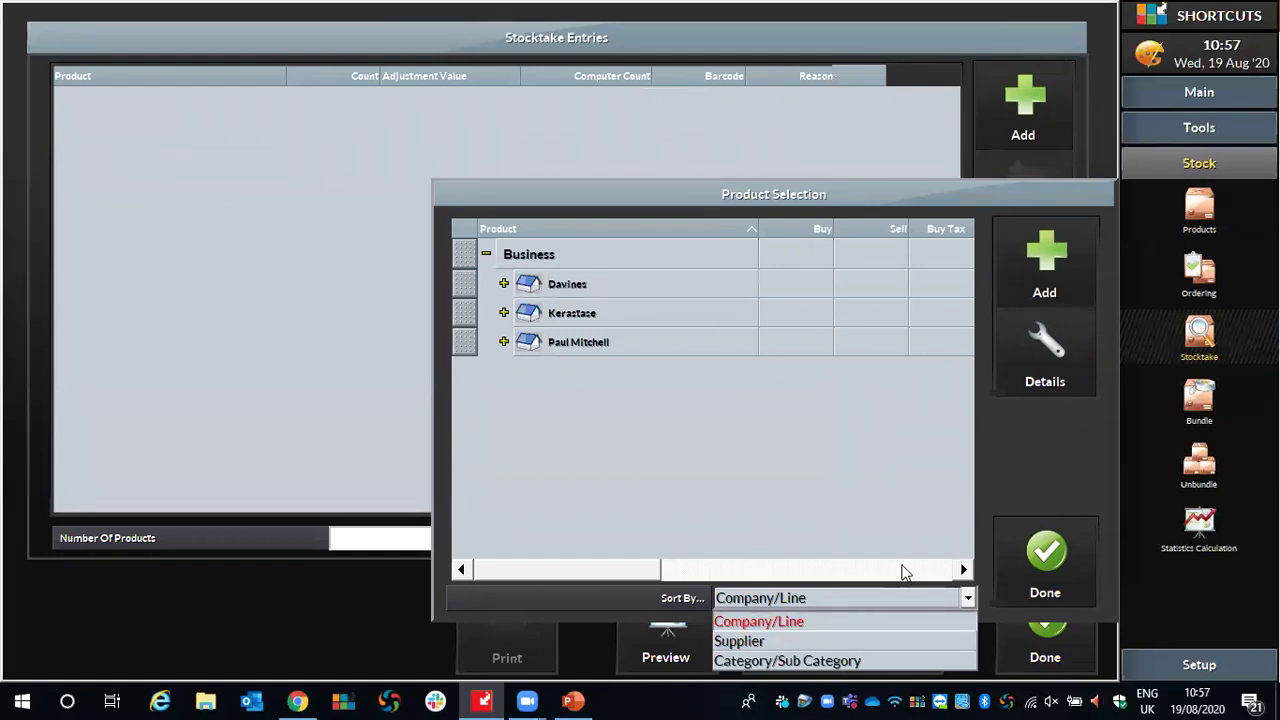
left_click(1016, 565)
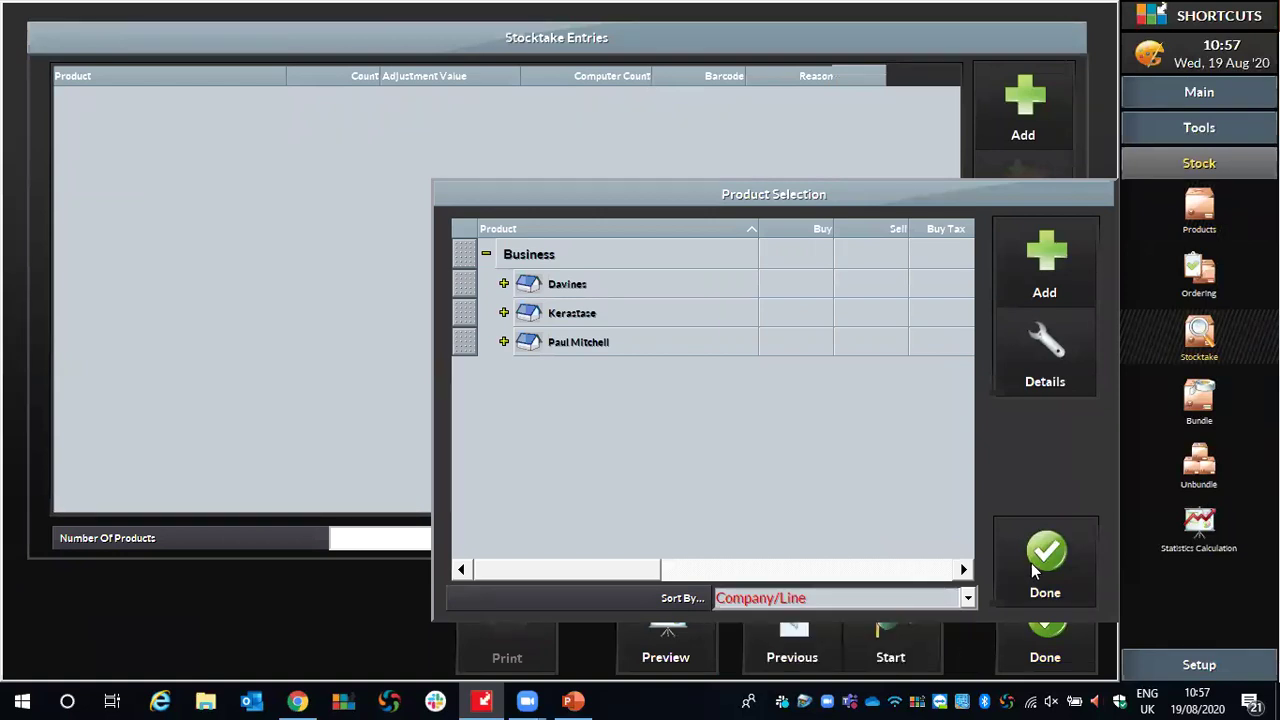
left_click(1033, 563)
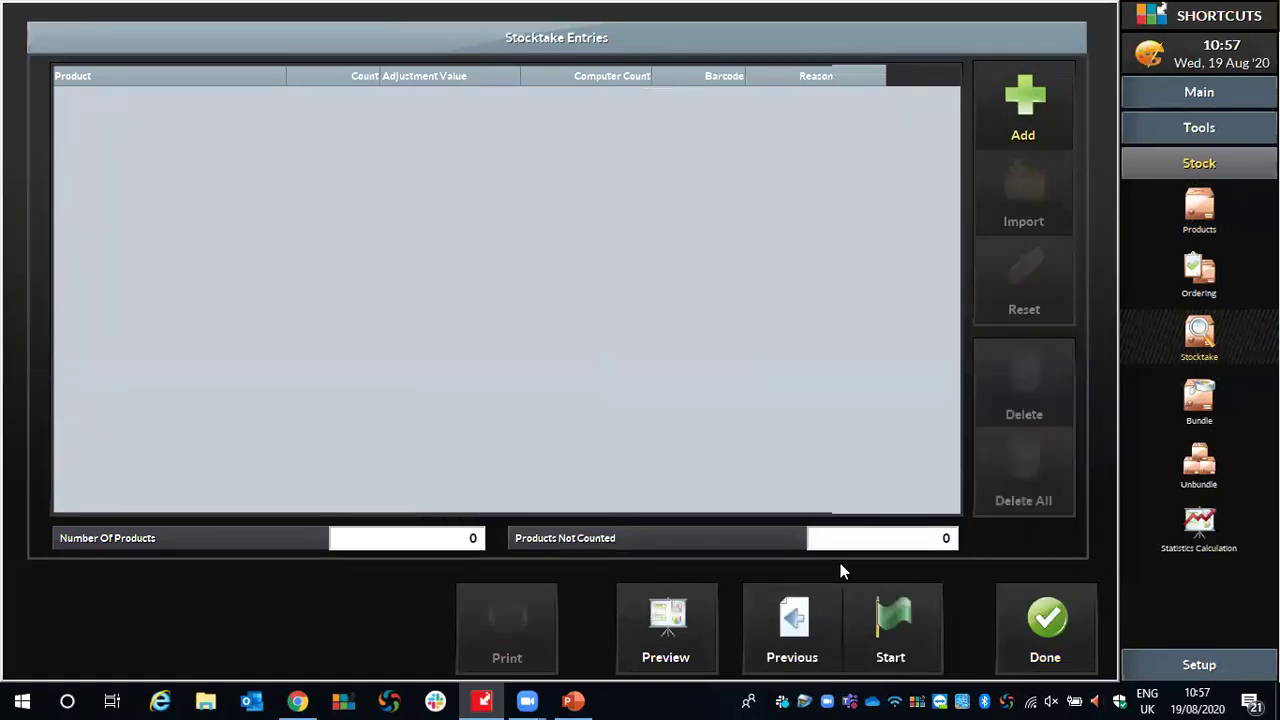